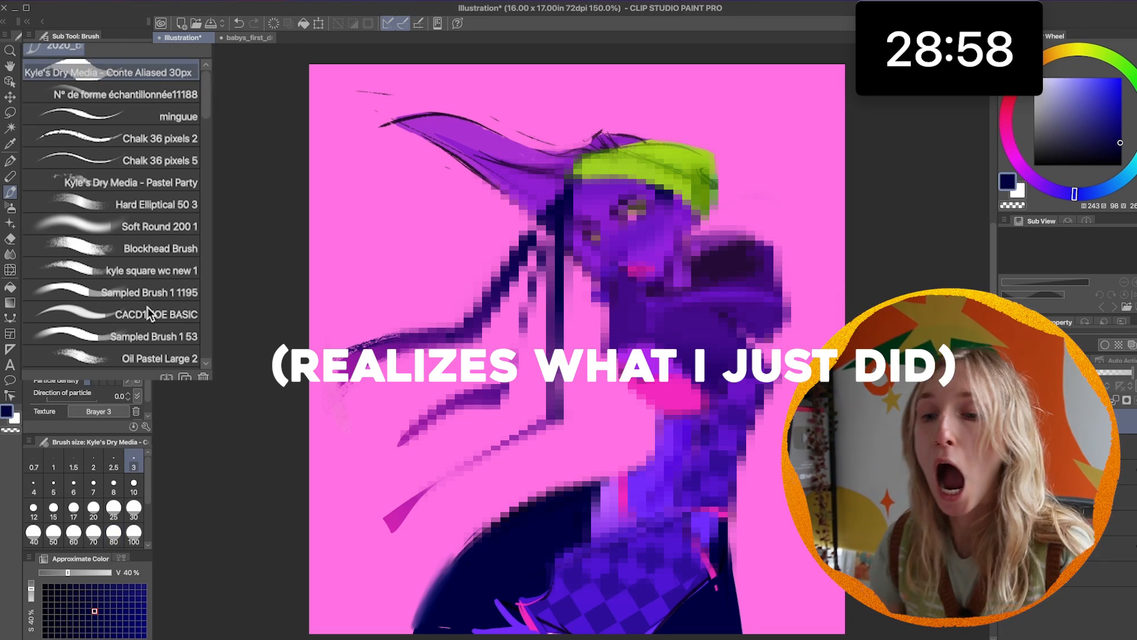
Switch to the Hard Elliptical 50 3 brush before making the new canvas.
left_click(143, 205)
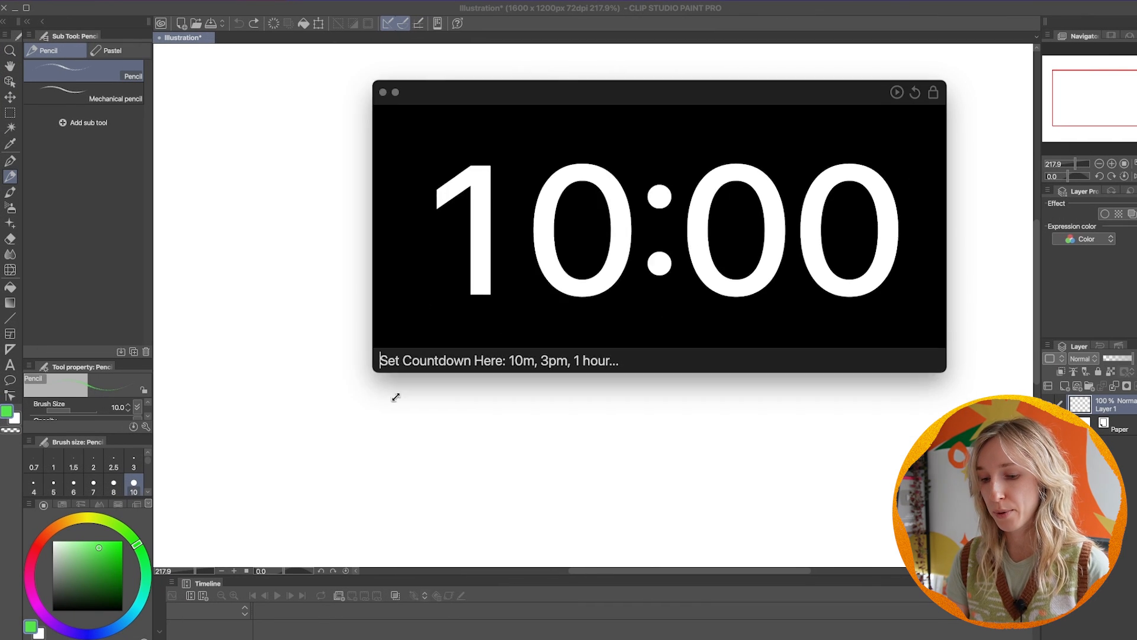
Move the countdown timer off the canvas and start the ten-minute countdown.
left_click_drag(882, 97, 943, 27)
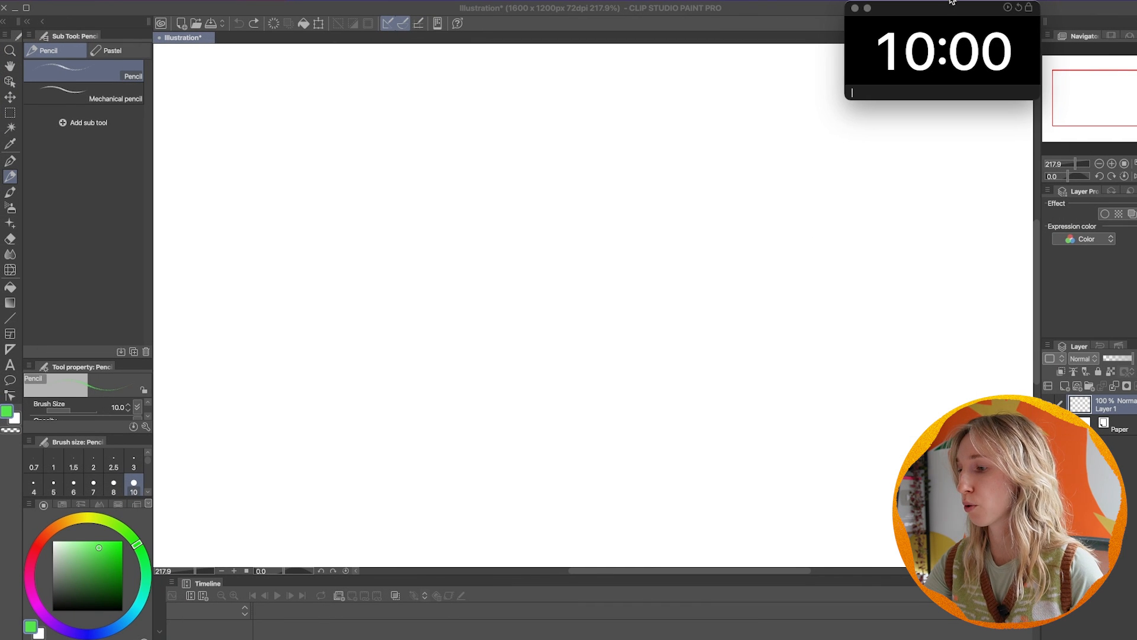
left_click(959, 67)
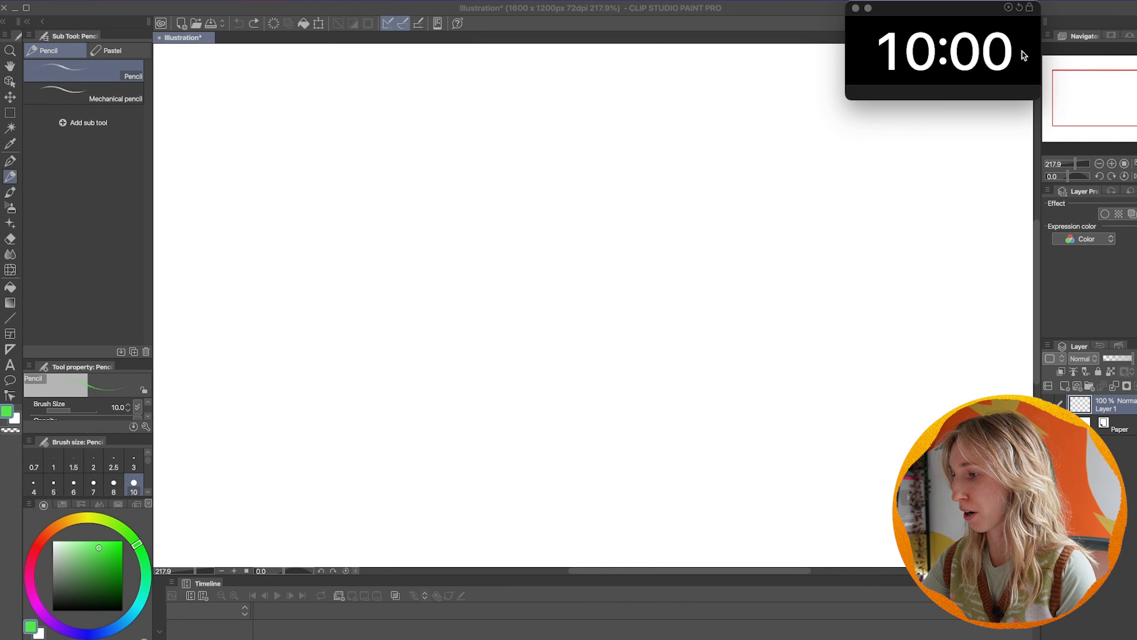
left_click(1009, 12)
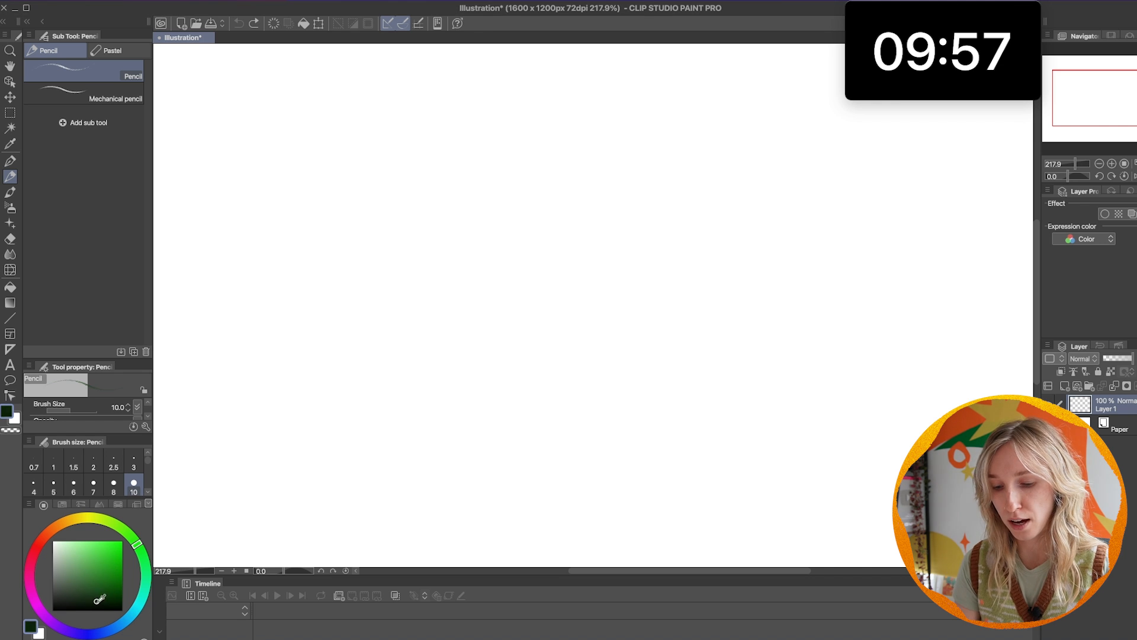
Scribble test pencil strokes across the canvas and undo them.
left_click_drag(359, 351, 648, 356)
key("ctrl+z")
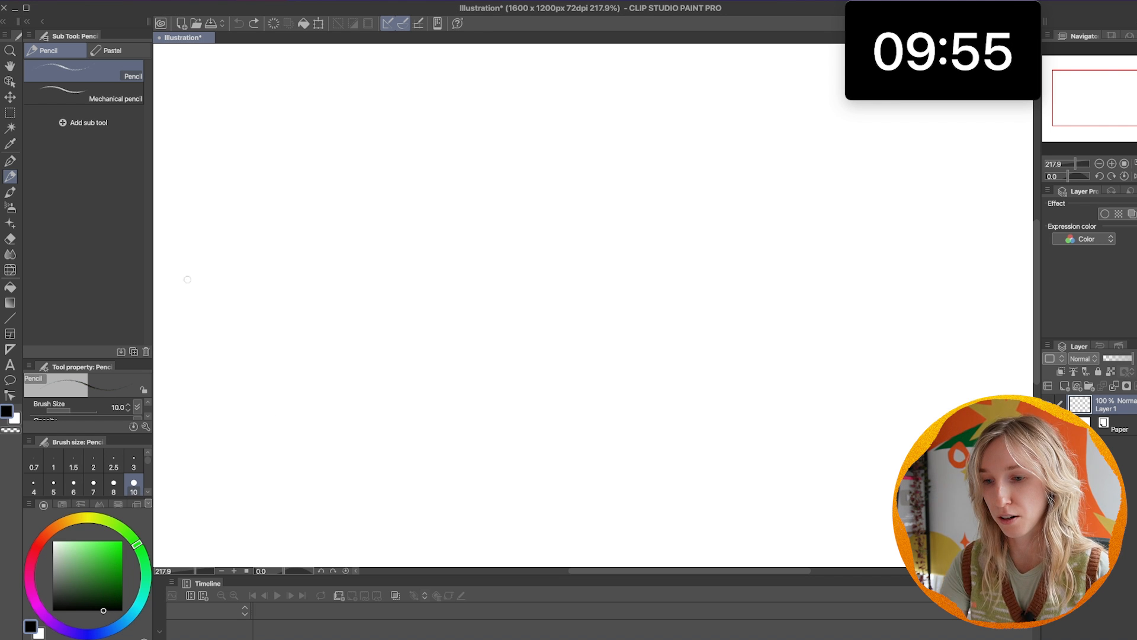
left_click_drag(249, 177, 382, 293)
left_click_drag(383, 293, 764, 200)
left_click_drag(418, 285, 871, 524)
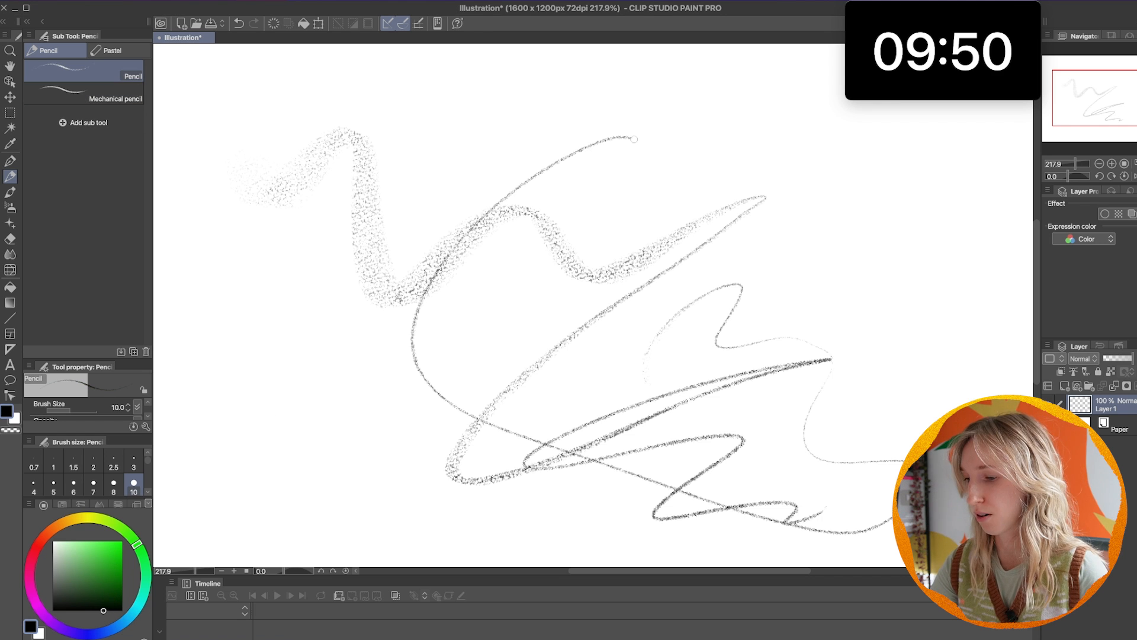
key("ctrl+z")
key("ctrl+z")
key("ctrl+z")
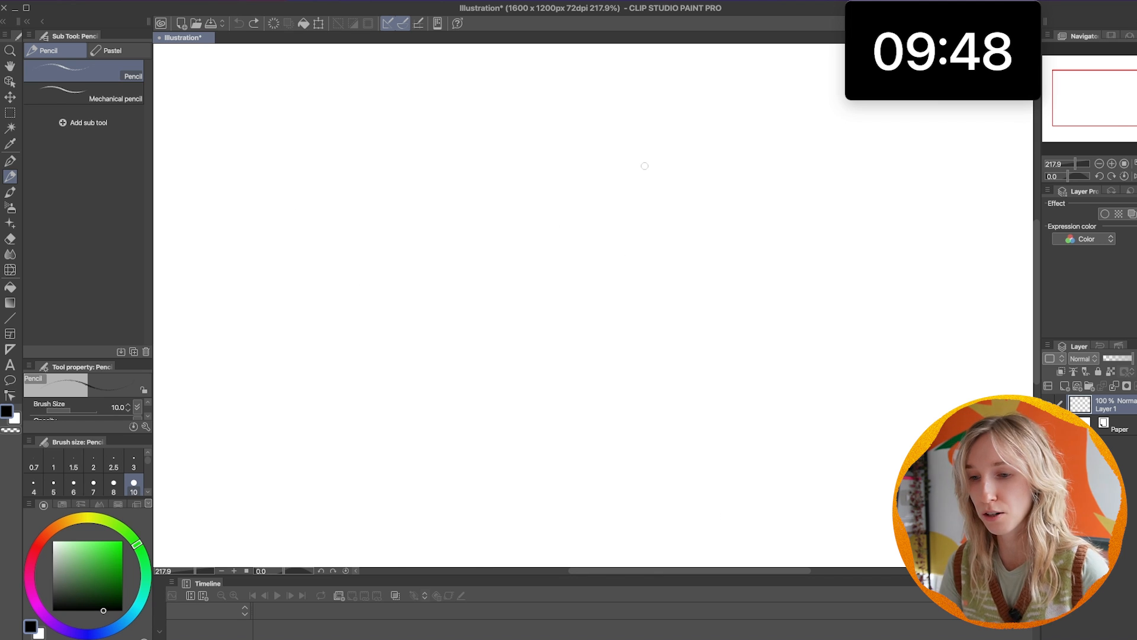
Test the Mechanical pencil, undo it, then try the Crayon from the pastel brushes.
left_click(84, 96)
left_click_drag(518, 216, 895, 440)
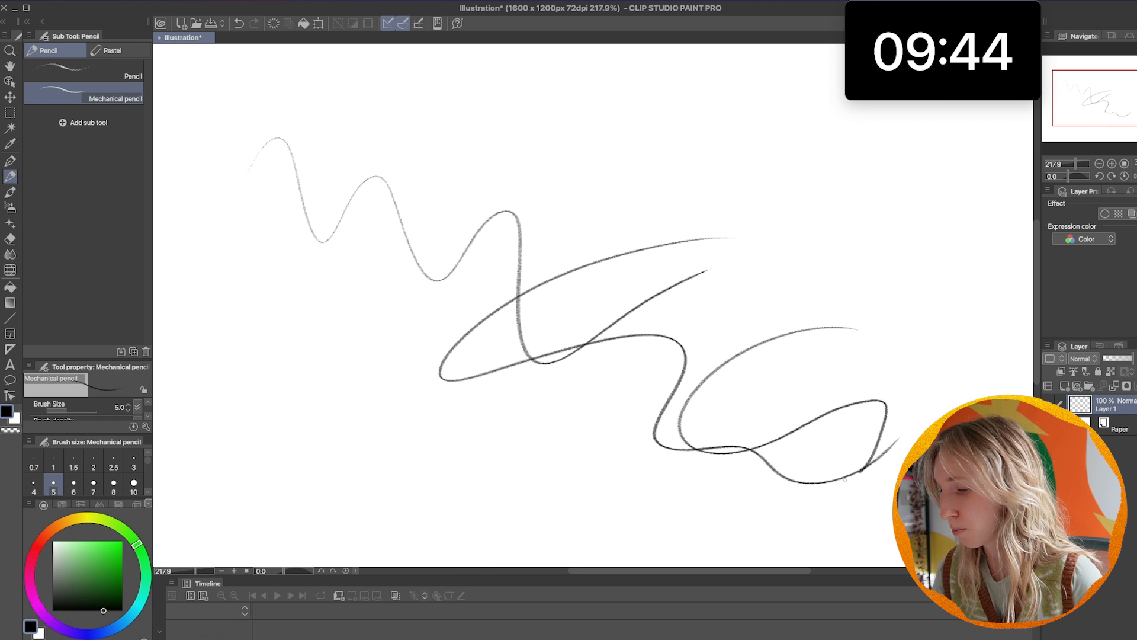
key("ctrl+z")
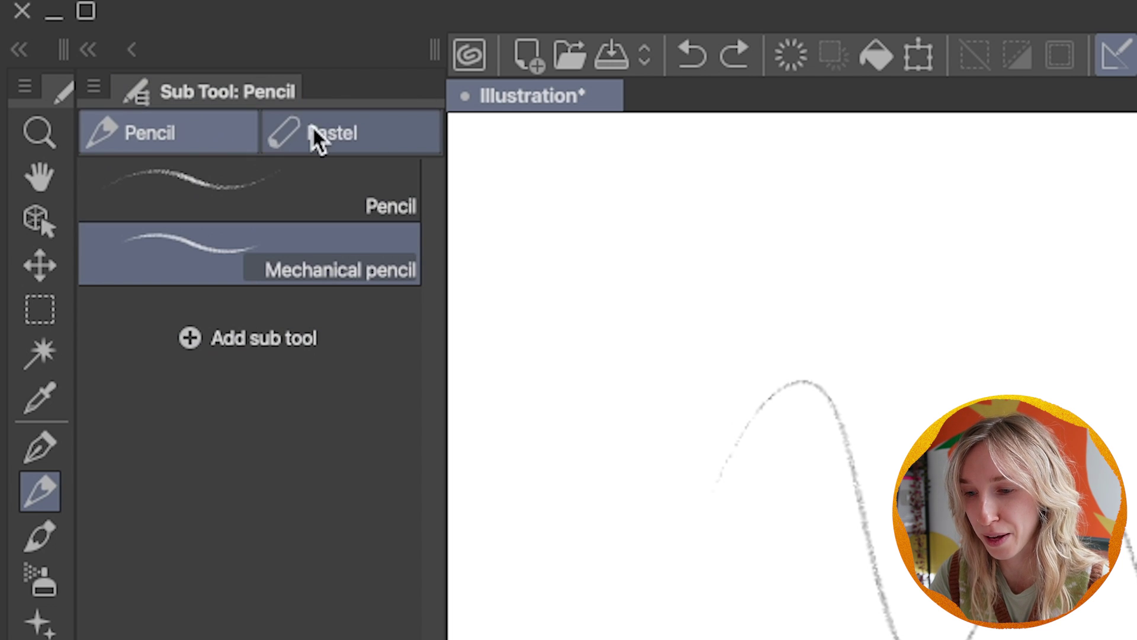
left_click(108, 50)
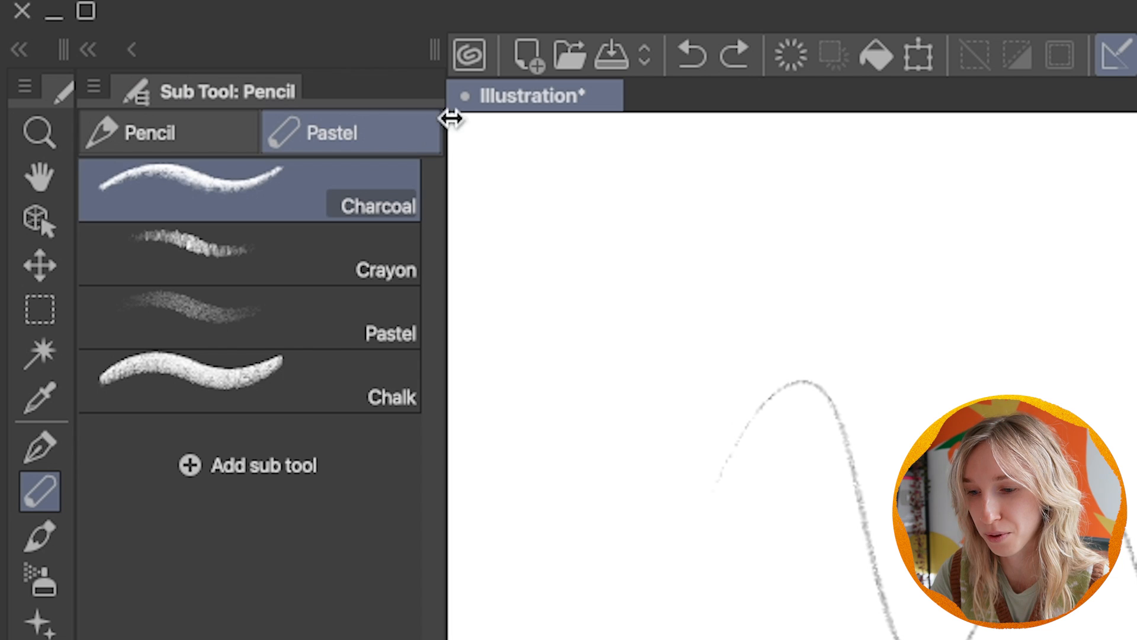
left_click(302, 267)
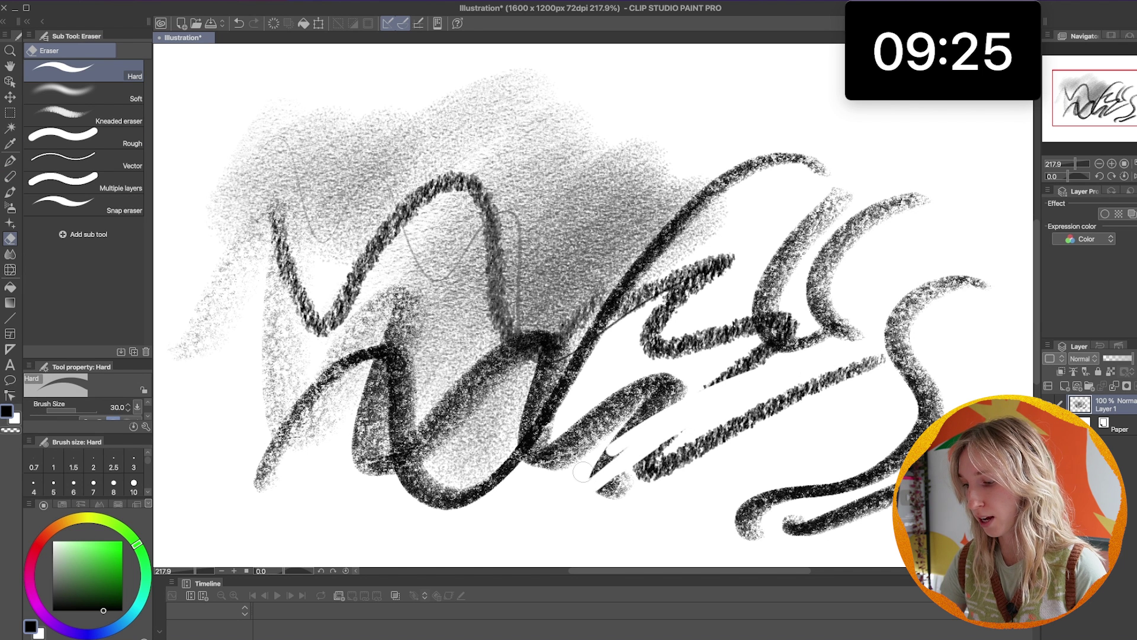
Erase streaks through the scribbles, stamp sparkles across them and switch to watercolour.
mouse_move(577, 471)
left_mouse_down()
mouse_move(800, 338)
mouse_move(552, 444)
left_mouse_up()
left_click_drag(729, 178, 356, 427)
key("b")
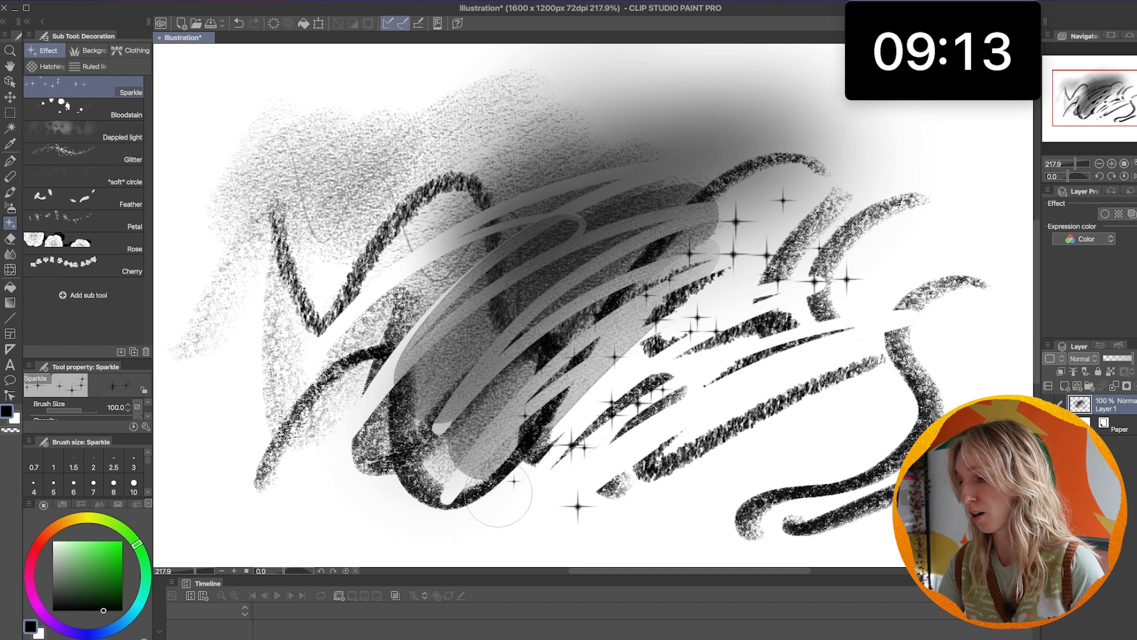
mouse_move(467, 511)
left_mouse_down()
mouse_move(782, 266)
mouse_move(925, 285)
left_mouse_up()
key("b")
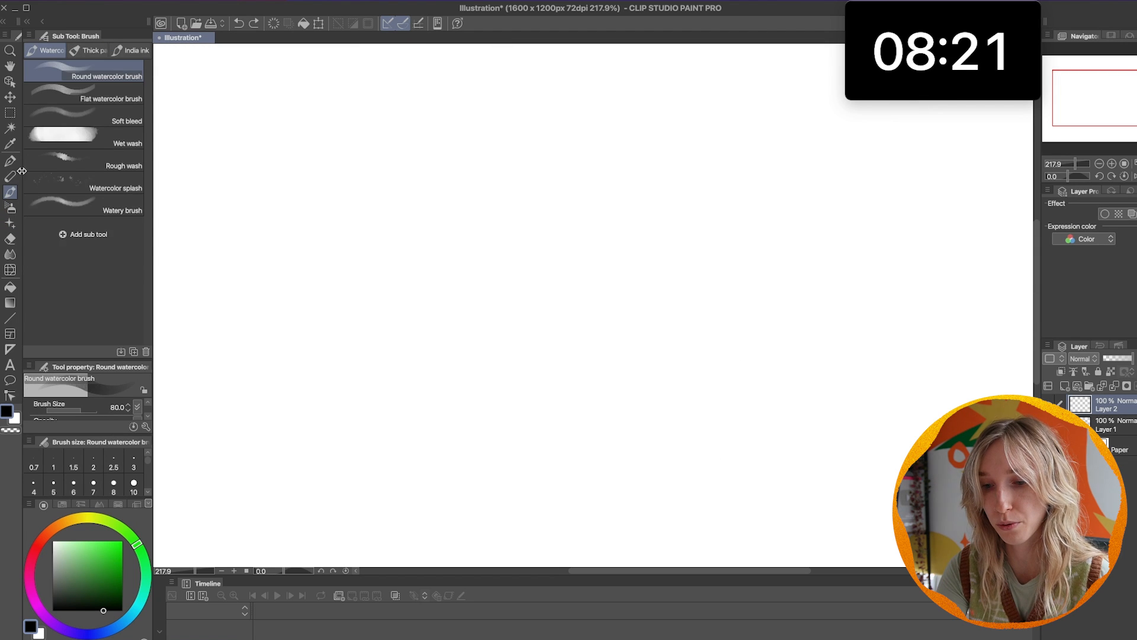
Try the chalk pencil, then hide the Timeline palette from its menu.
left_click(12, 158)
left_click(12, 174)
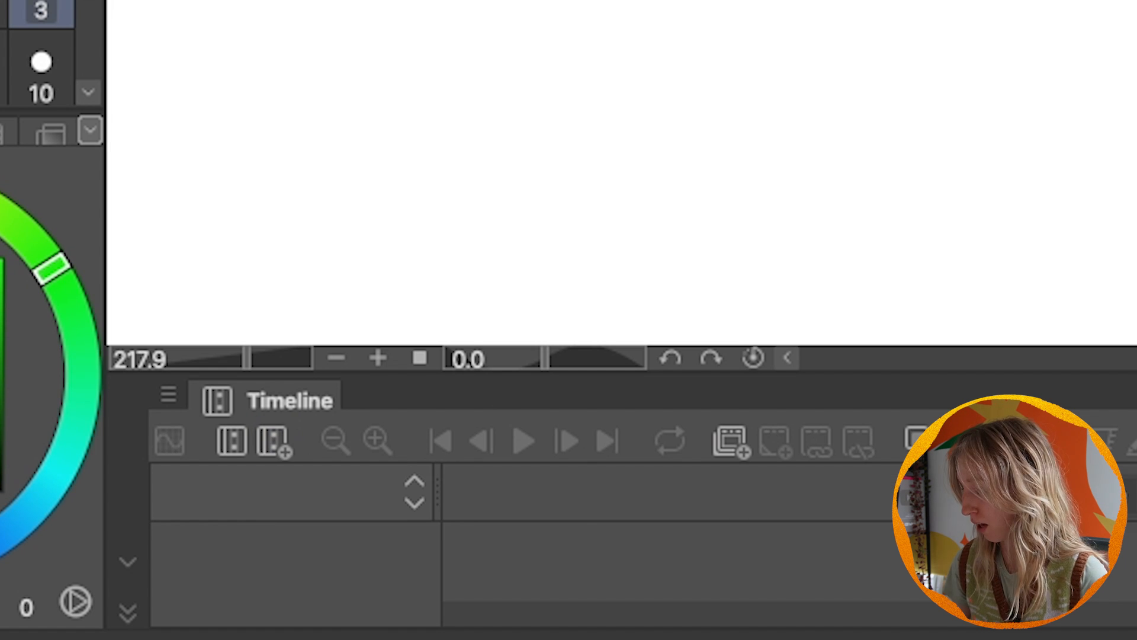
left_click(169, 396)
left_click(488, 350)
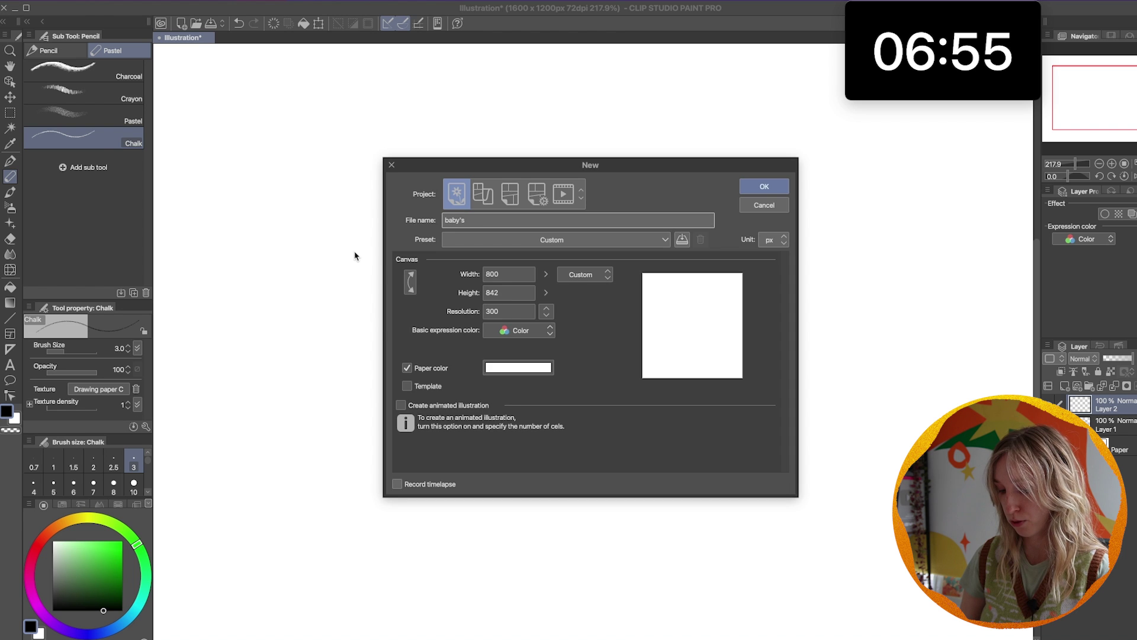
type("first")
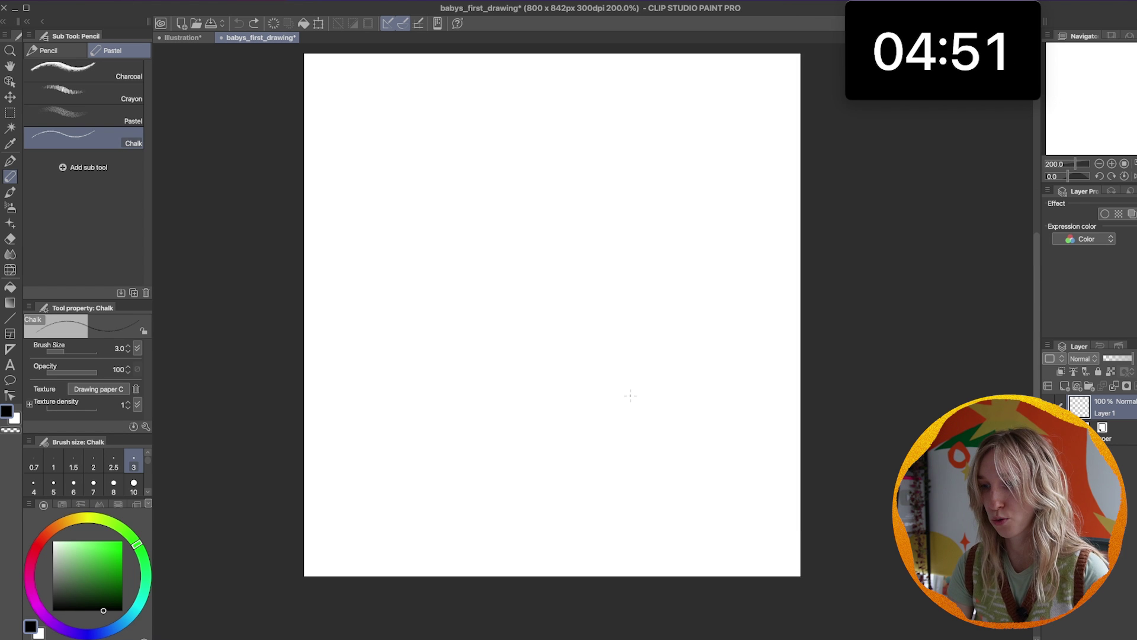
scroll(628, 397, "down", 1)
scroll(629, 396, "down", 1)
scroll(628, 397, "up", 1)
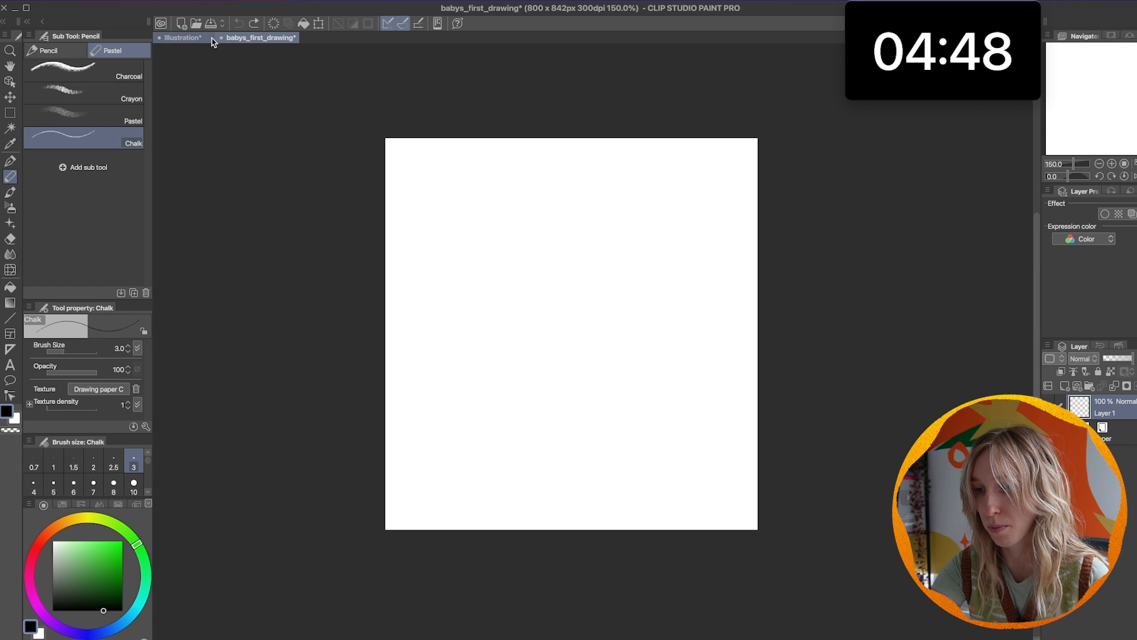
Return to the Illustration document and shift the drawing colour to yellow-green.
left_click(182, 38)
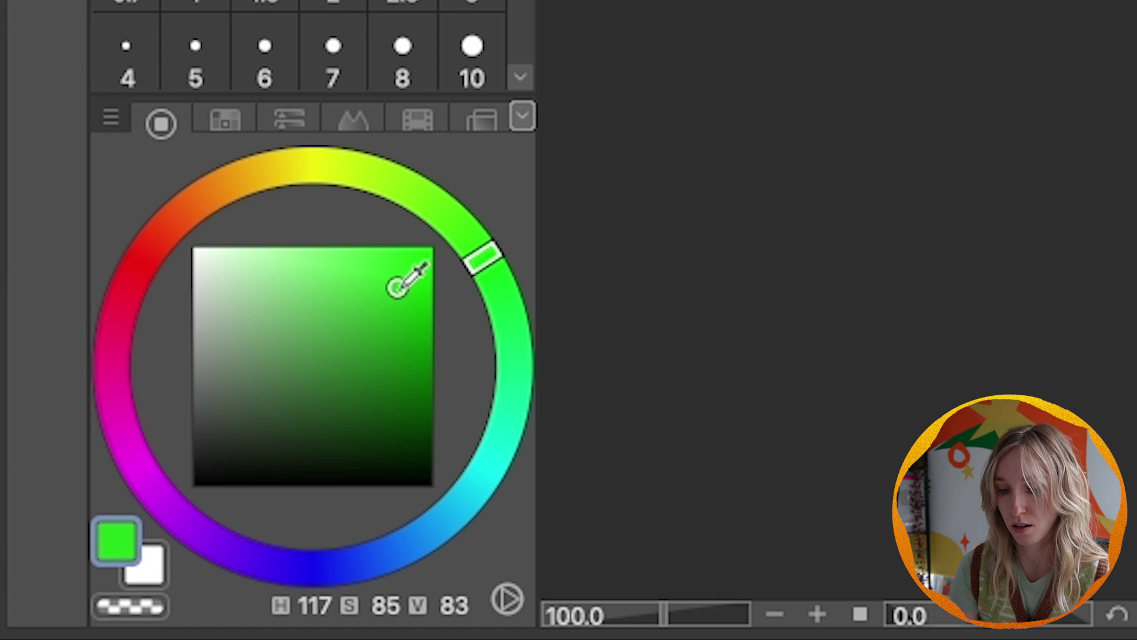
left_click_drag(112, 547, 108, 523)
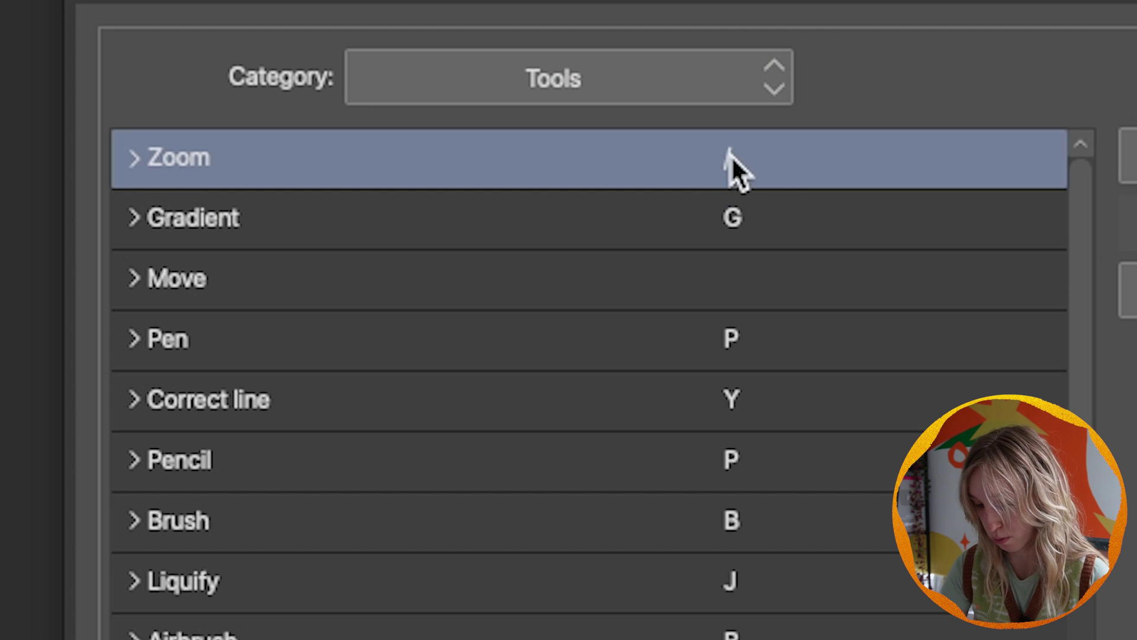
Select the Zoom tool in Shortcut Settings and expand its shortcut entries.
left_click(731, 158)
left_click(749, 217)
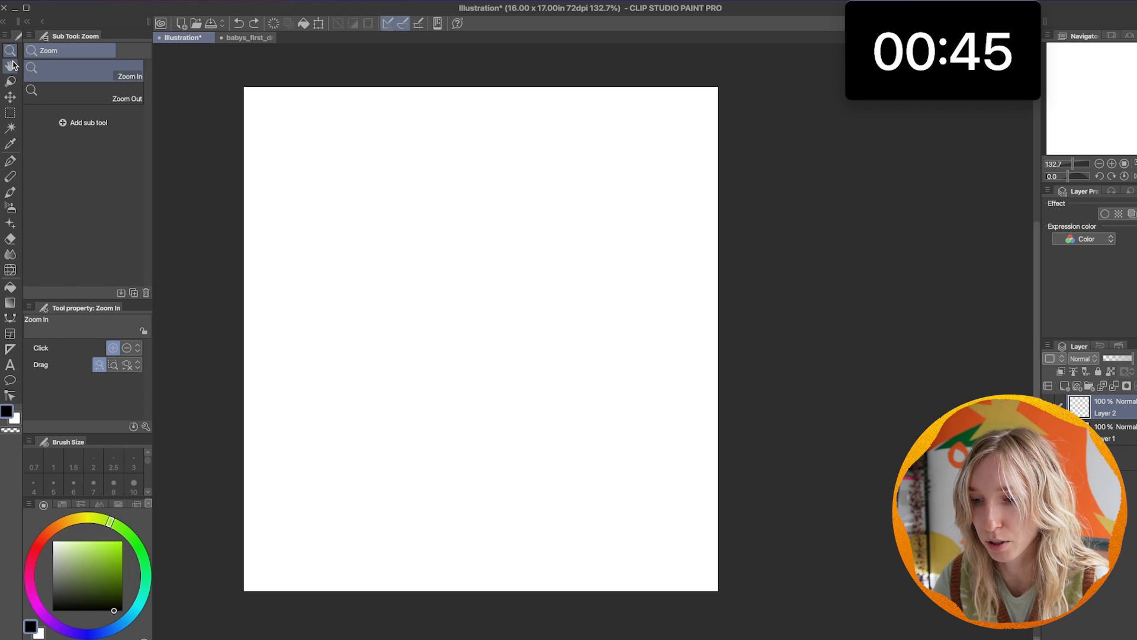
Make a test lasso selection in the lower centre and cancel it.
left_click(10, 114)
left_click(60, 119)
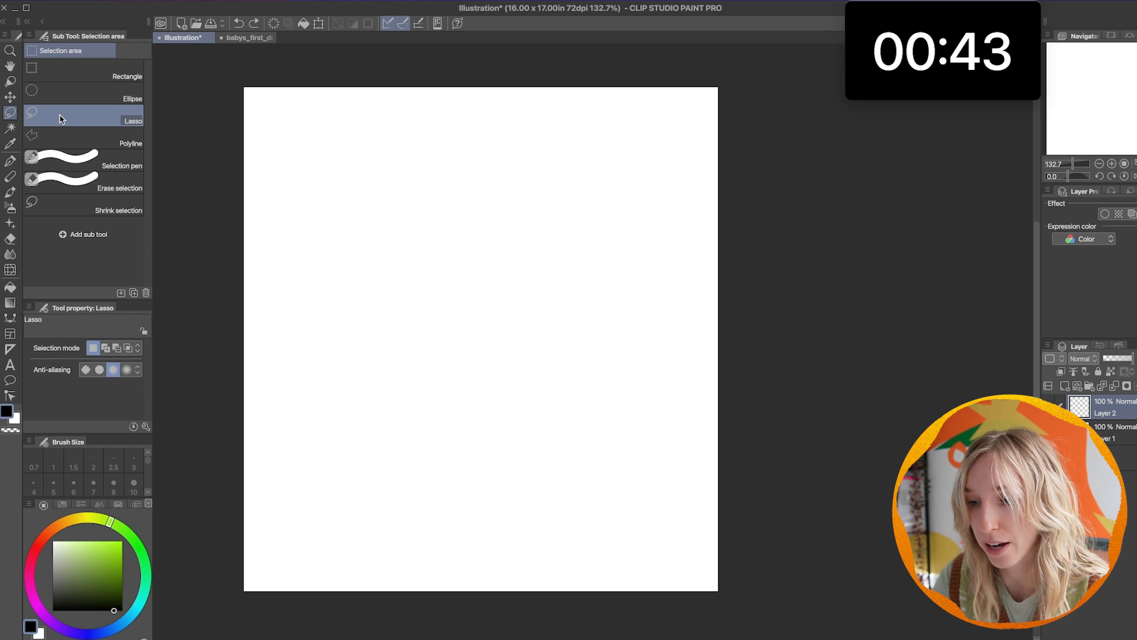
left_click_drag(606, 352, 596, 267)
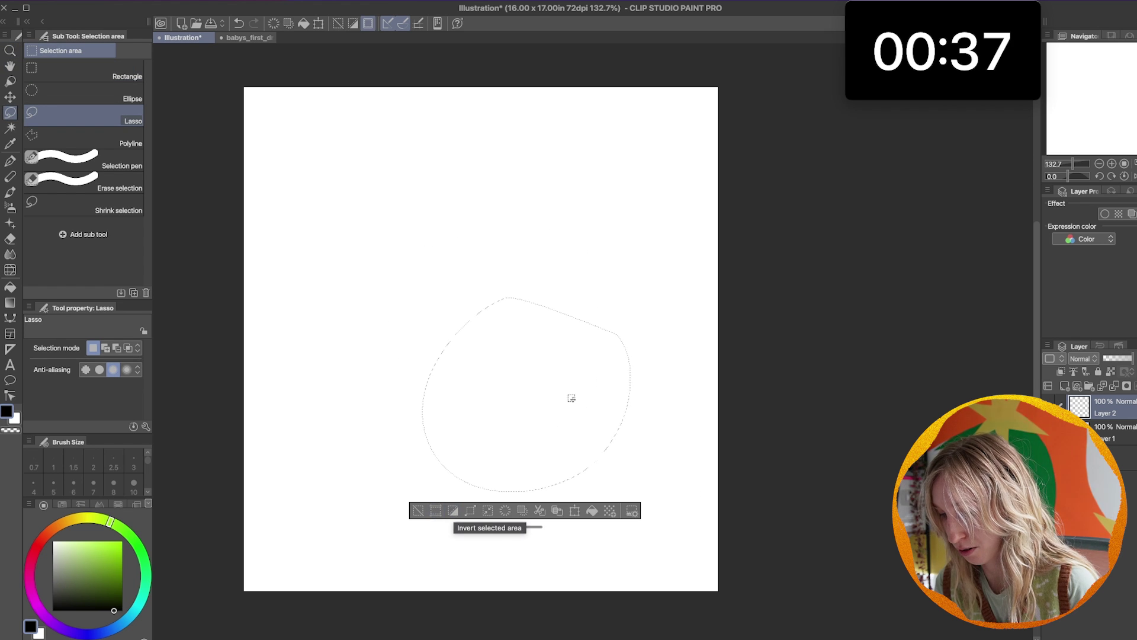
left_click(572, 399)
key("ctrl+z")
key("ctrl+shift+z")
Cycle through watercolour, G-pen and chalk, then change the shown colour set palette.
key("b")
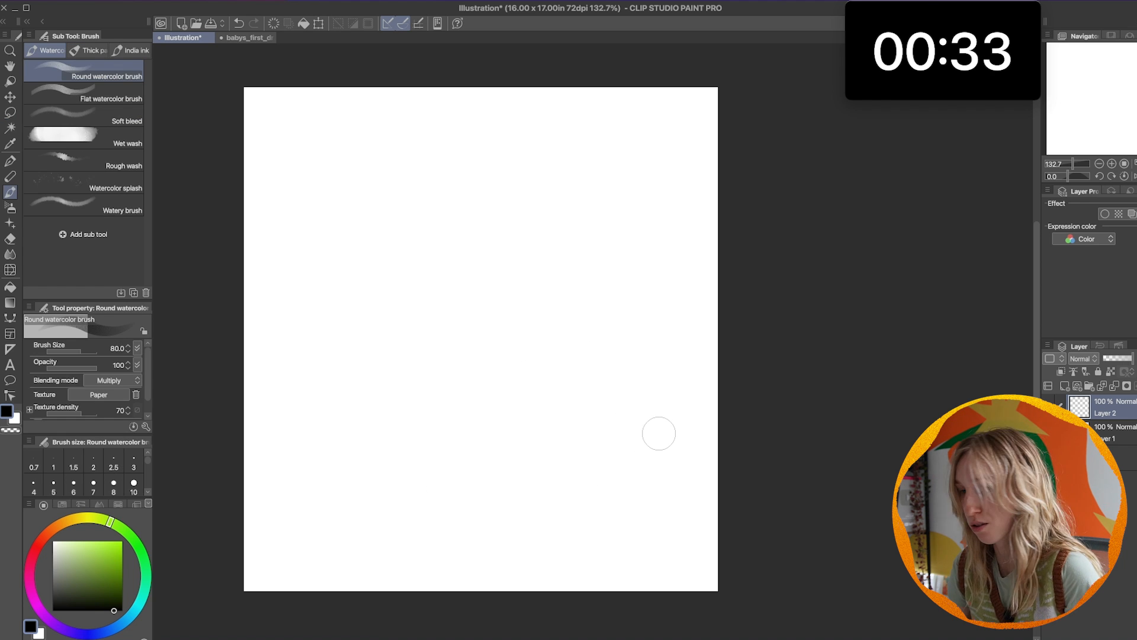
left_click(10, 162)
key("ctrl+z")
left_click(11, 176)
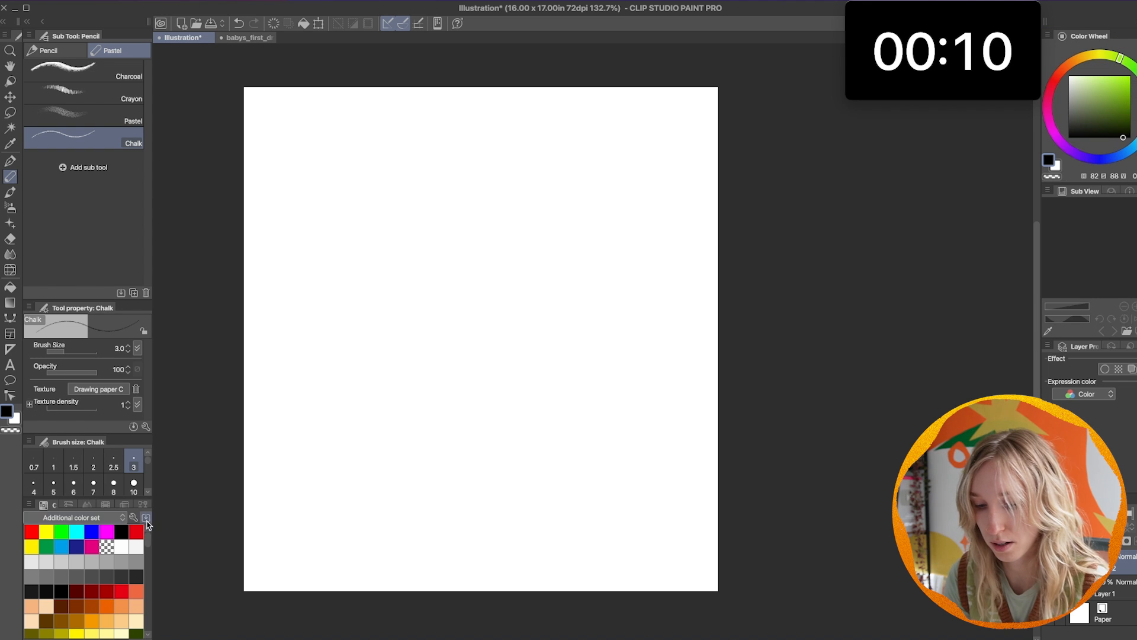
left_click(138, 518)
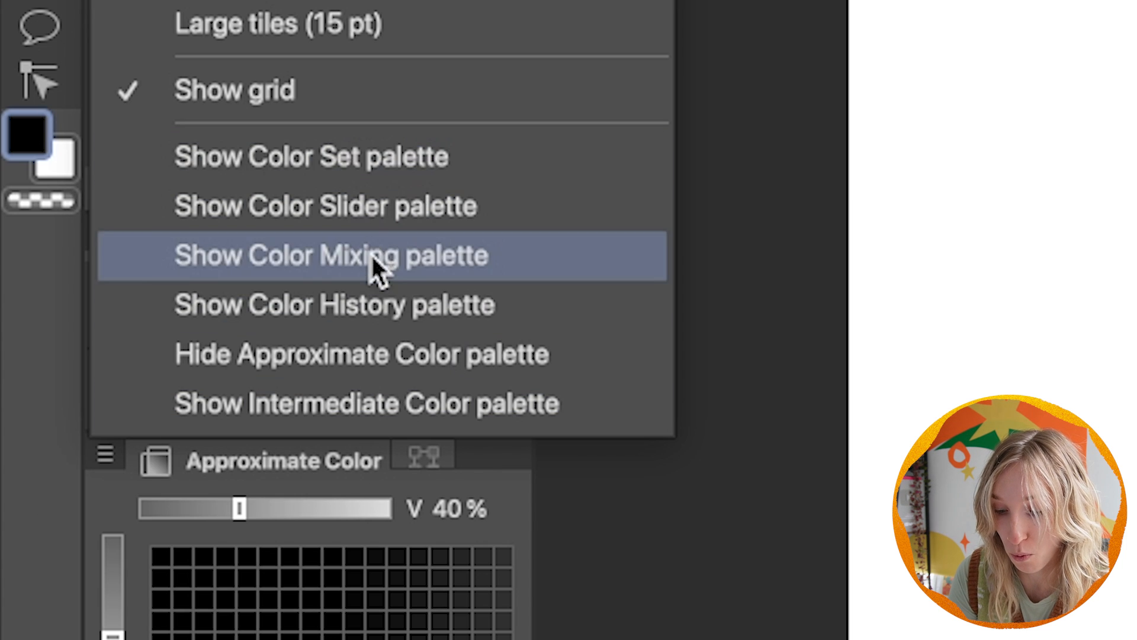
left_click(391, 402)
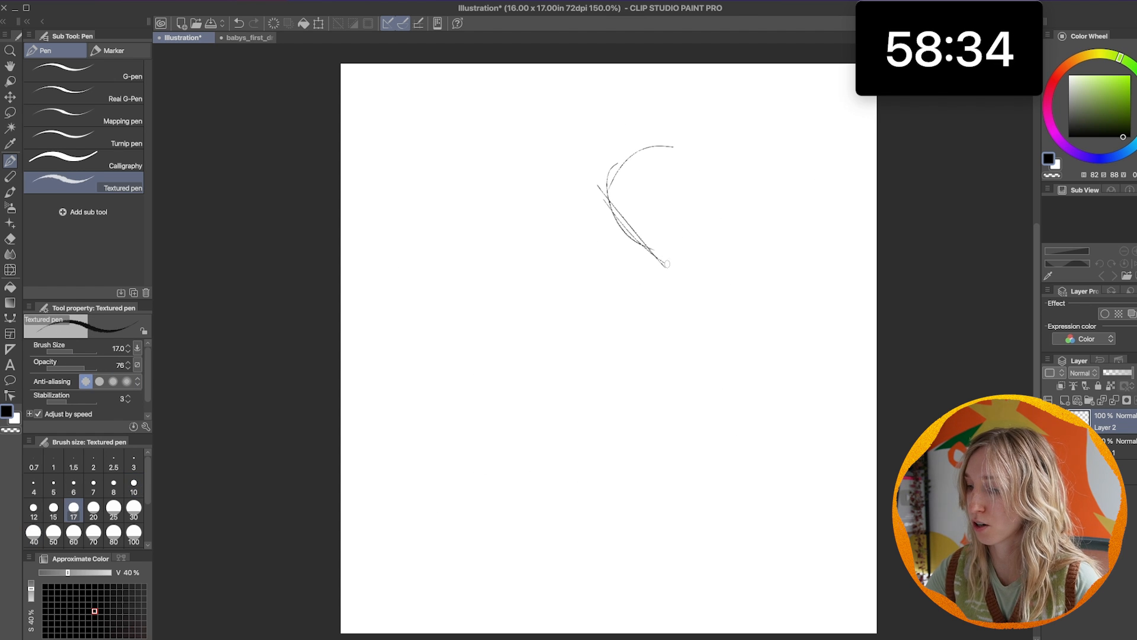
Sketch the head oval, inner curve, hair streaming left and the neck.
left_click_drag(715, 197, 676, 273)
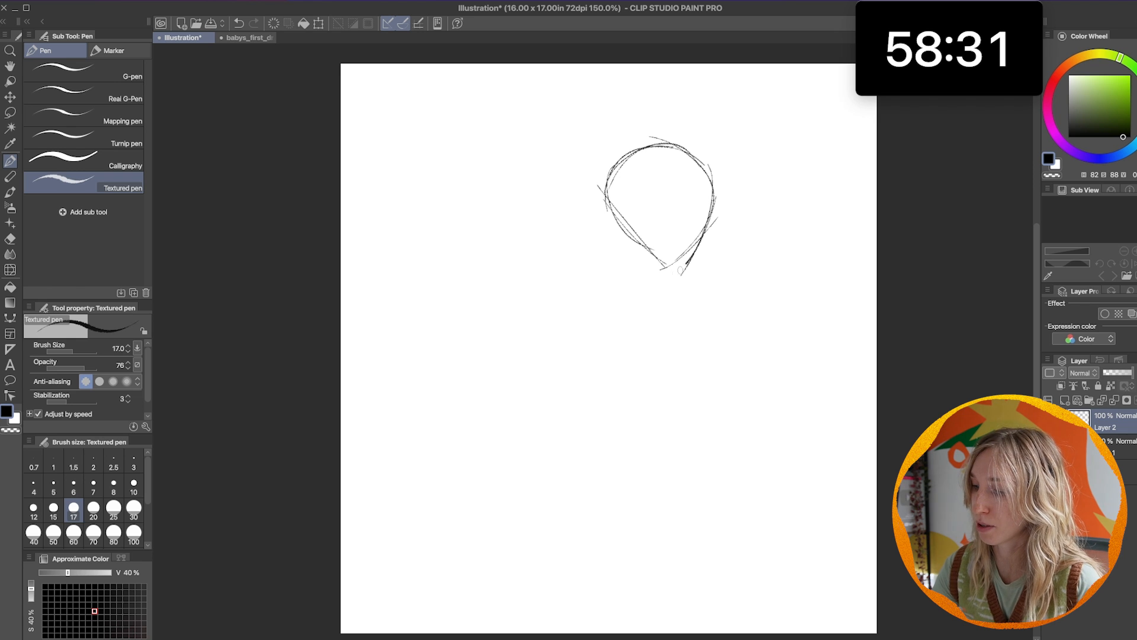
left_click_drag(620, 220, 646, 227)
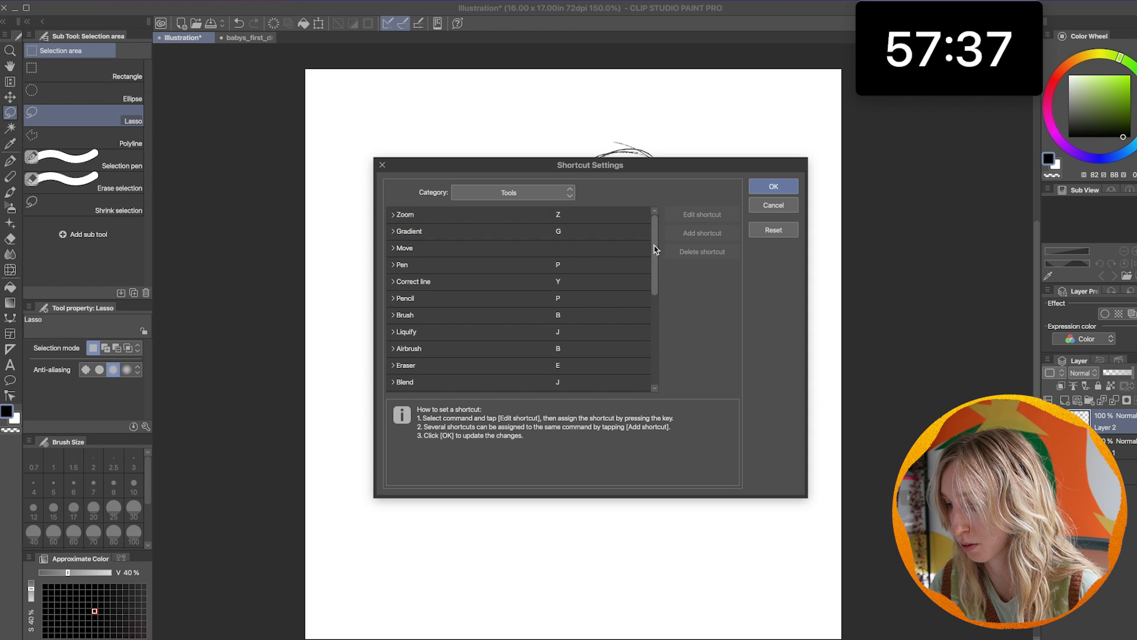
scroll(658, 255, "down", 4)
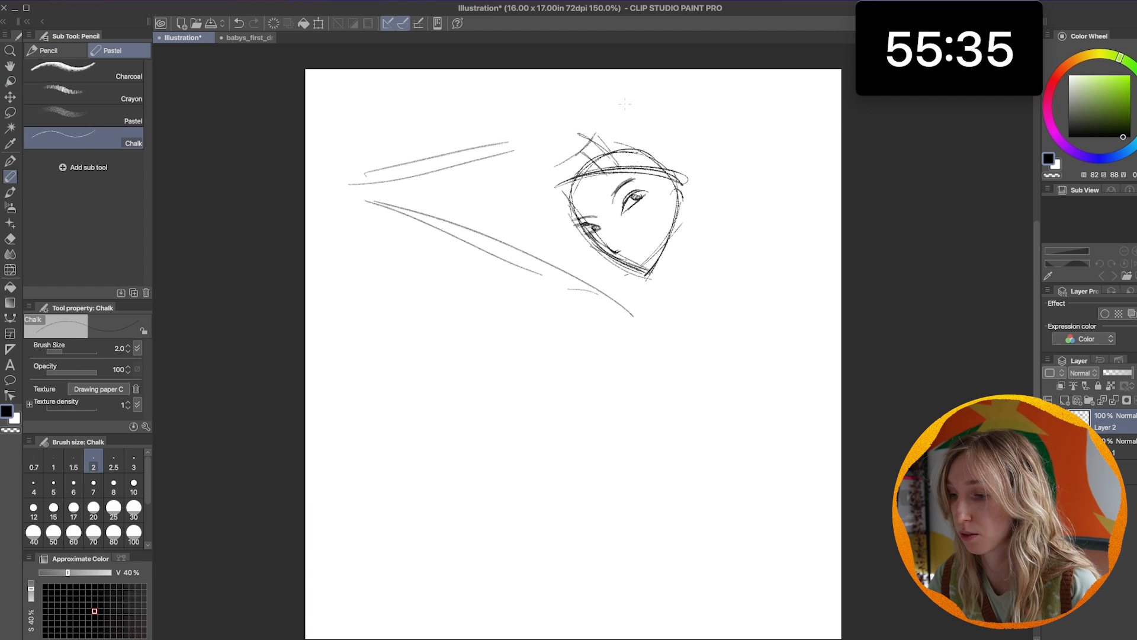
mouse_move(578, 151)
left_mouse_down()
mouse_move(350, 177)
mouse_move(525, 259)
left_mouse_up()
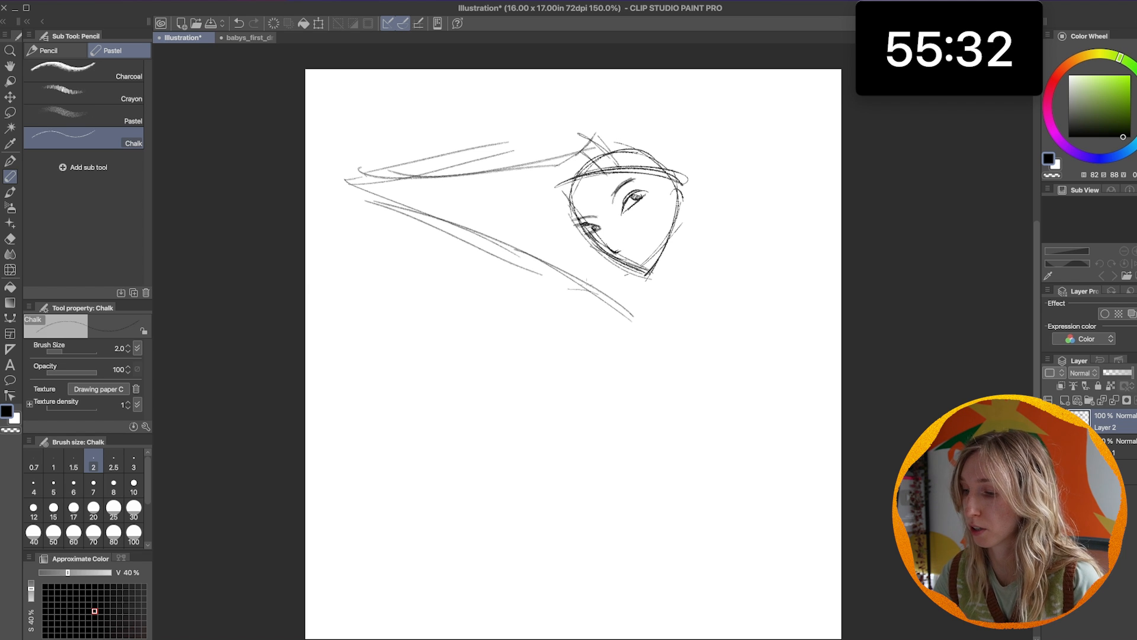
left_click_drag(667, 266, 675, 301)
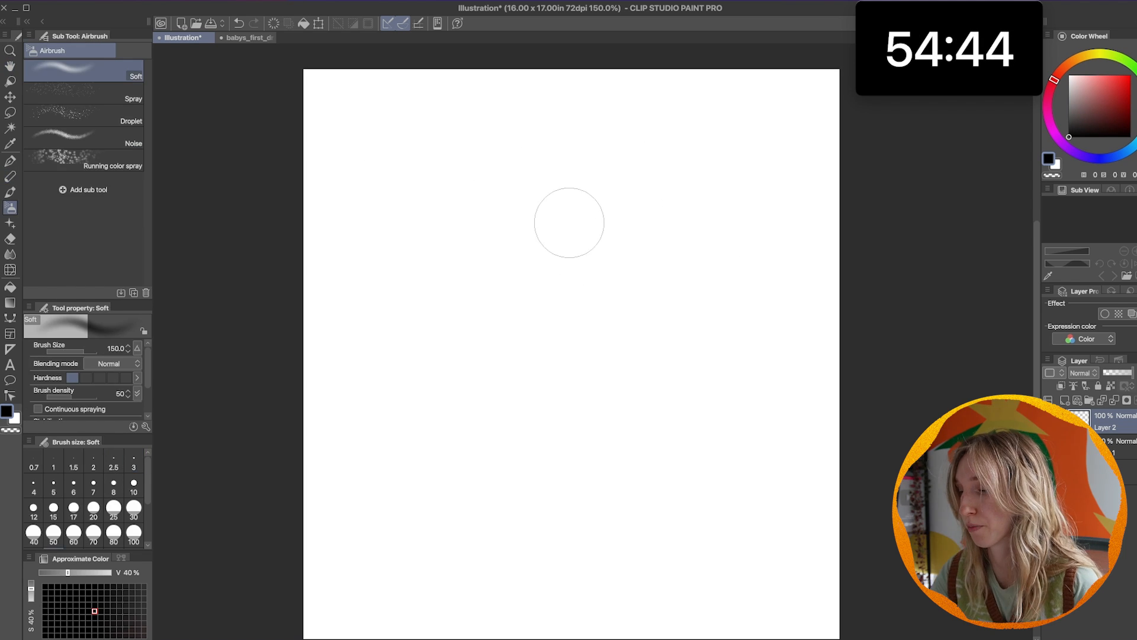
Sketch the shoulder, chin lines and the ear on the side of the head.
left_click_drag(546, 233, 614, 265)
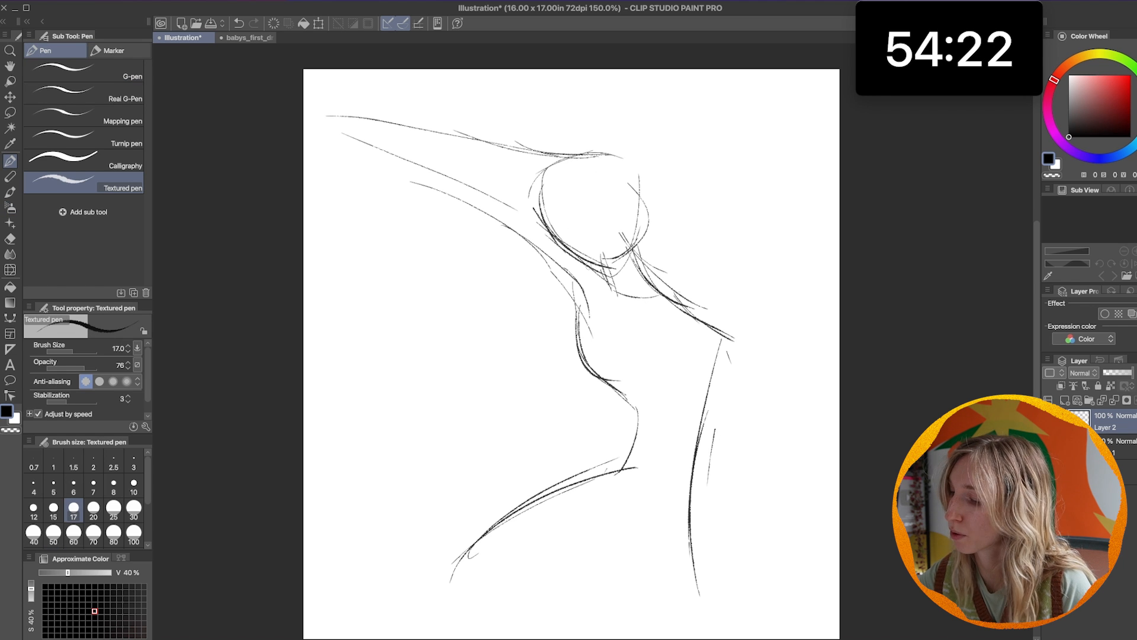
mouse_move(631, 183)
left_mouse_down()
mouse_move(635, 262)
mouse_move(640, 205)
mouse_move(653, 222)
mouse_move(633, 217)
left_mouse_up()
left_click_drag(566, 233, 549, 230)
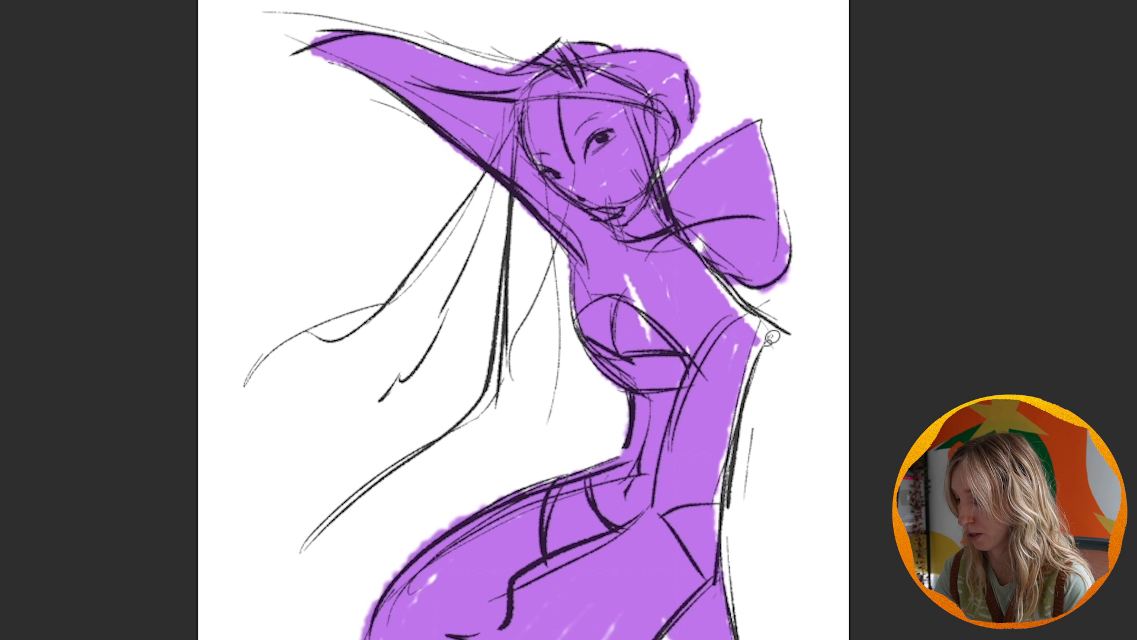
Erase the purple fill along the back edge, stretch the figure upward and recolour the paper.
left_click_drag(756, 370, 730, 622)
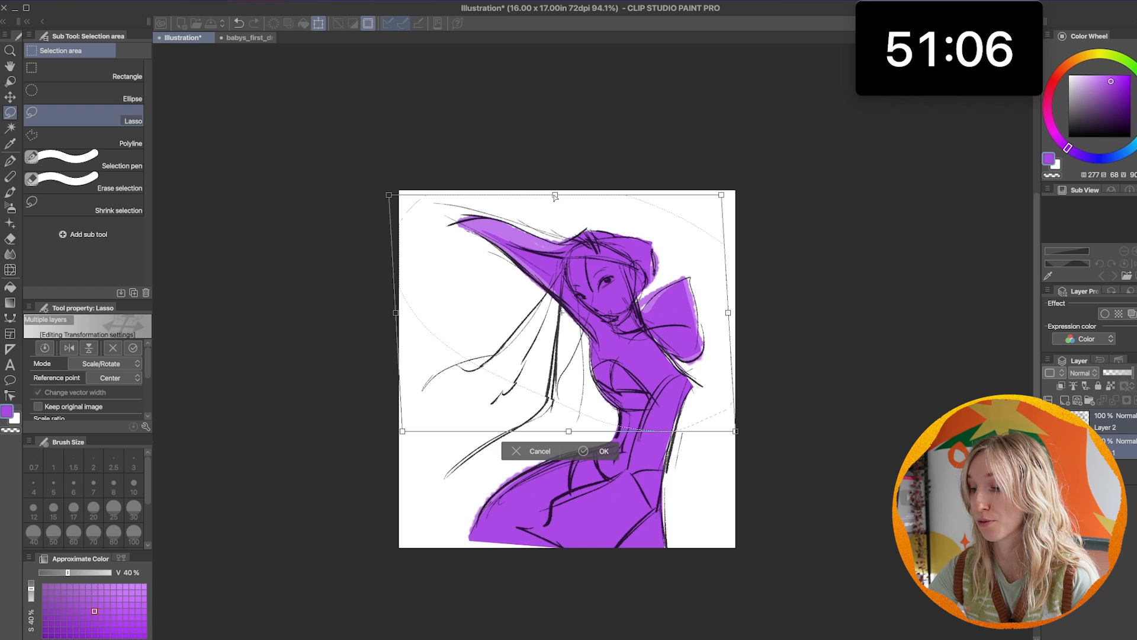
left_click_drag(554, 194, 554, 201)
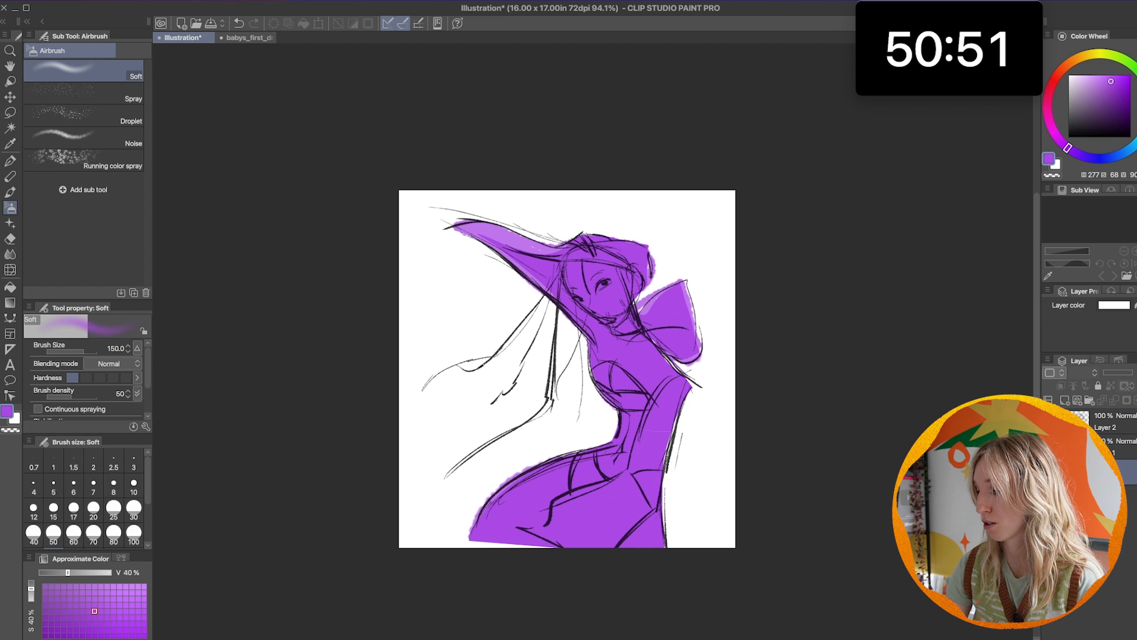
double_click(1114, 305)
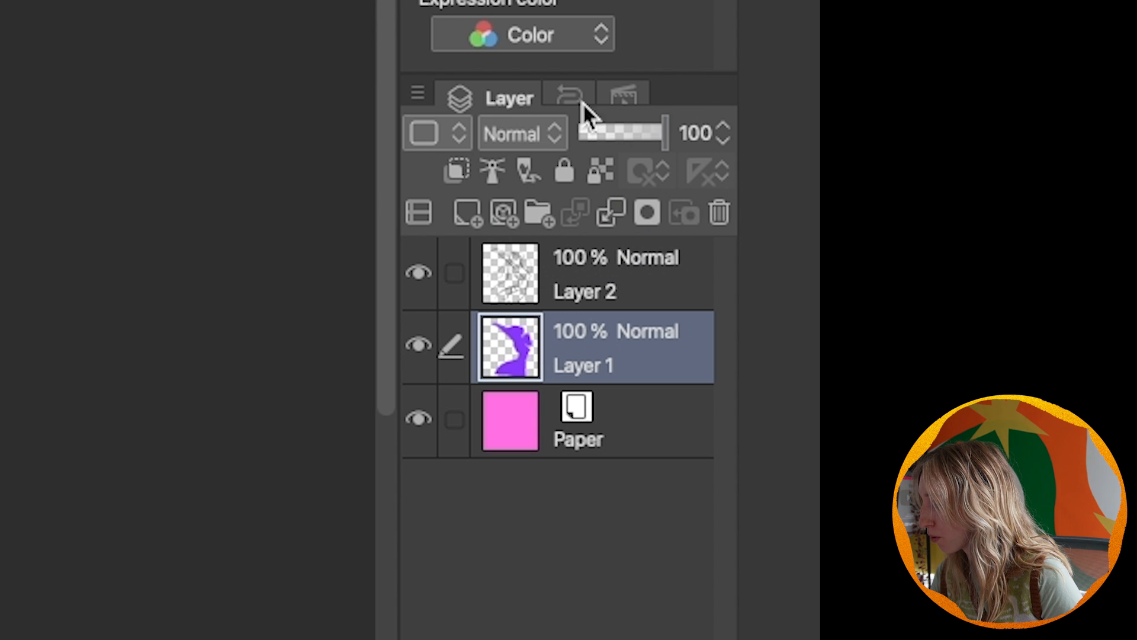
Clip Layer 1 below, lock transparent pixels and hue-shift the selected region.
right_click(628, 341)
left_click(569, 563)
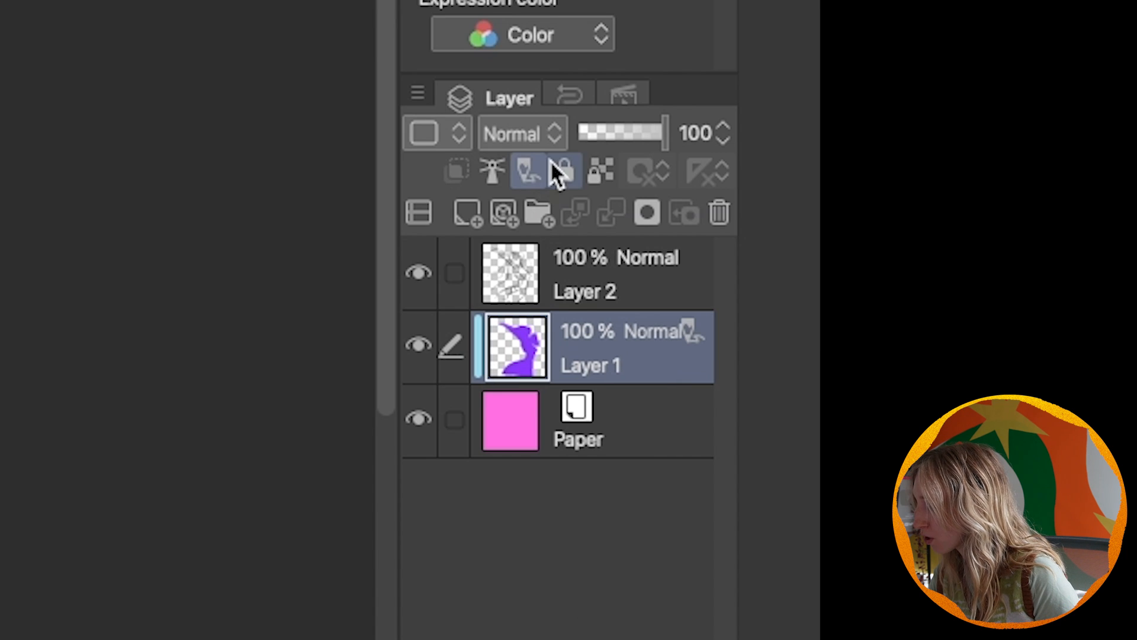
left_click(599, 171)
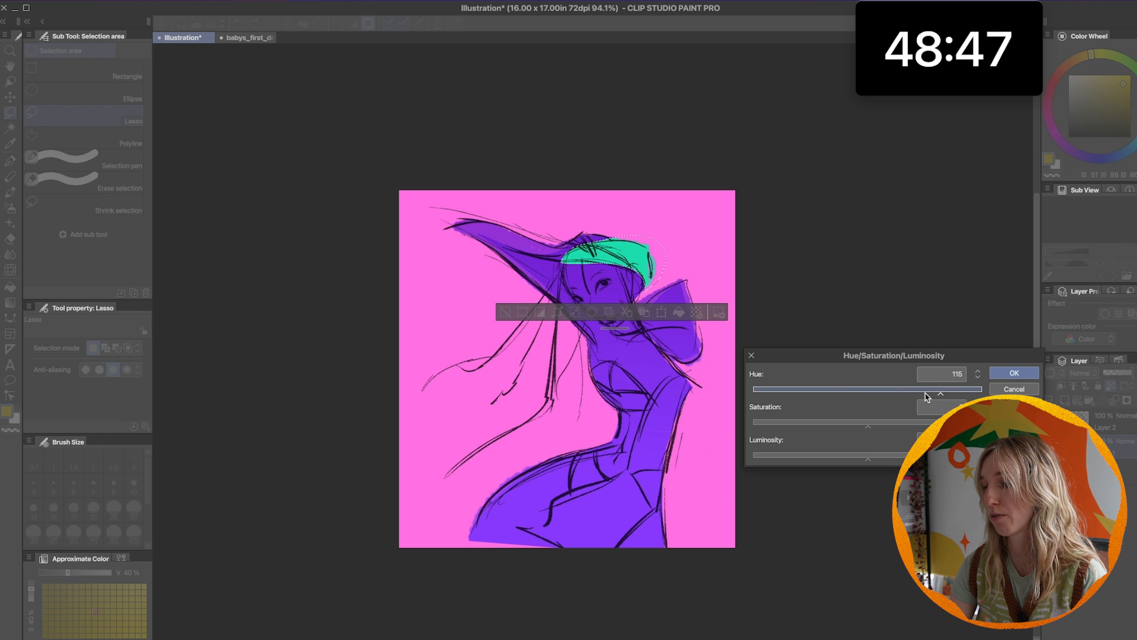
mouse_move(943, 392)
left_mouse_down()
mouse_move(756, 391)
mouse_move(927, 391)
left_mouse_up()
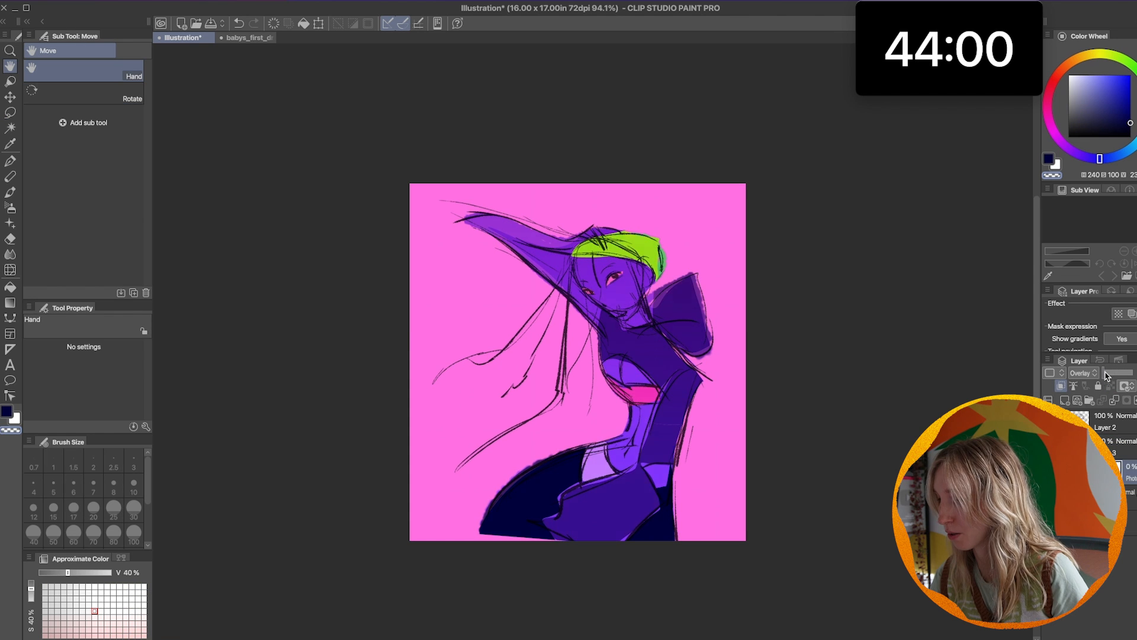
Set the overlay shading layer to 27% opacity and move Layer 3 above Layer 2.
left_click_drag(1108, 374, 1117, 375)
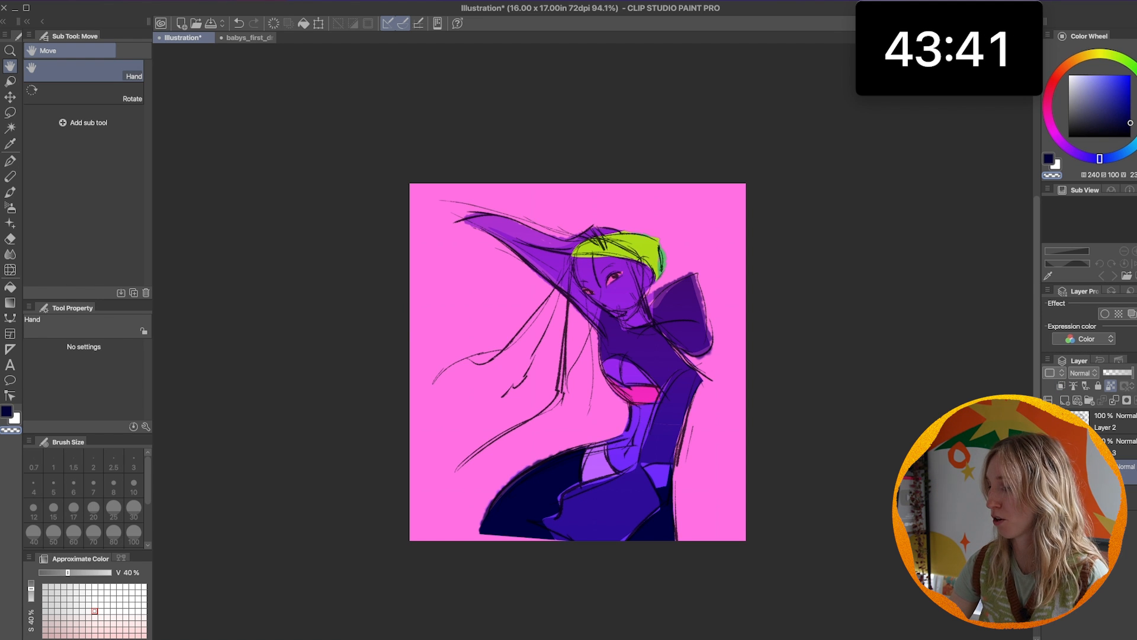
left_click_drag(1111, 444, 1111, 417)
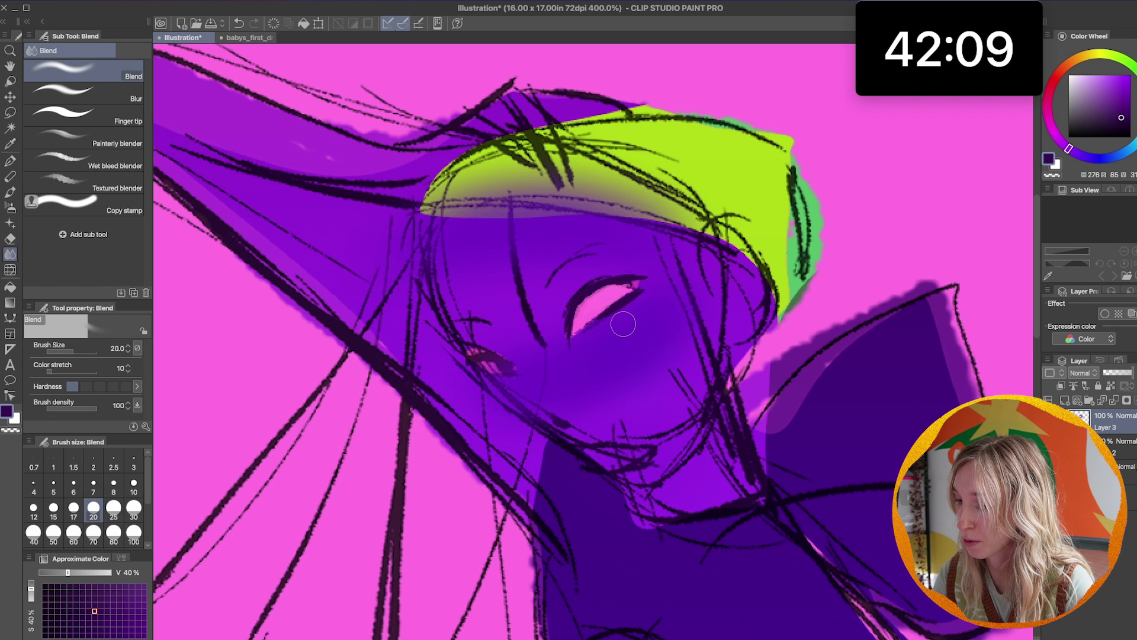
Paint a lime-green iris in the right eye with the cap's green and blend it smooth.
key("bracketleft")
key("bracketleft")
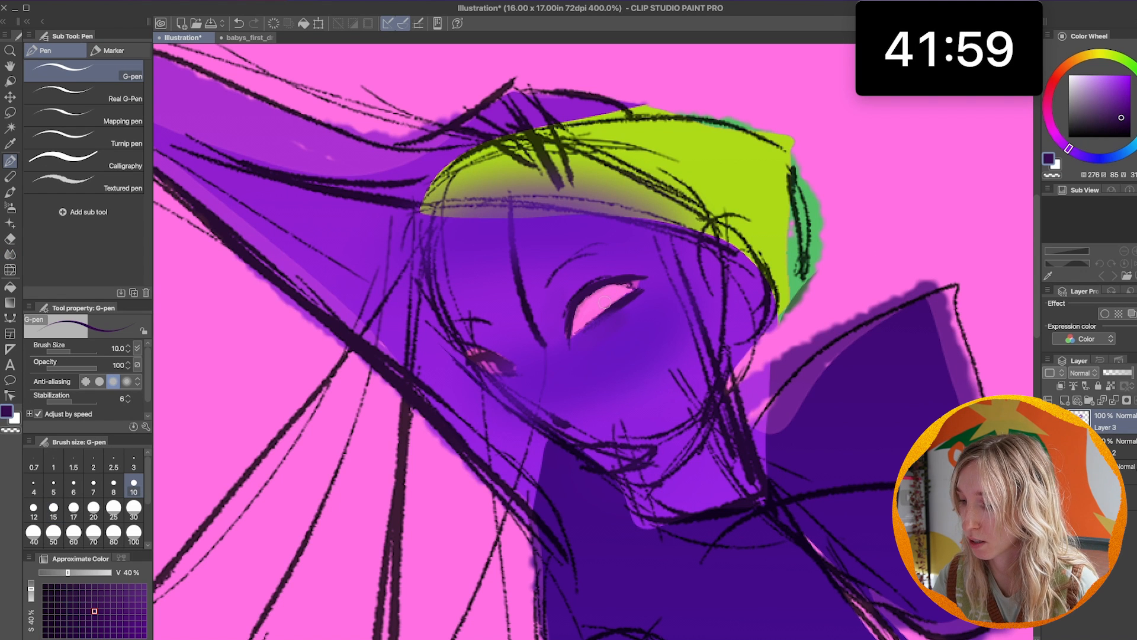
left_click(715, 166, "alt")
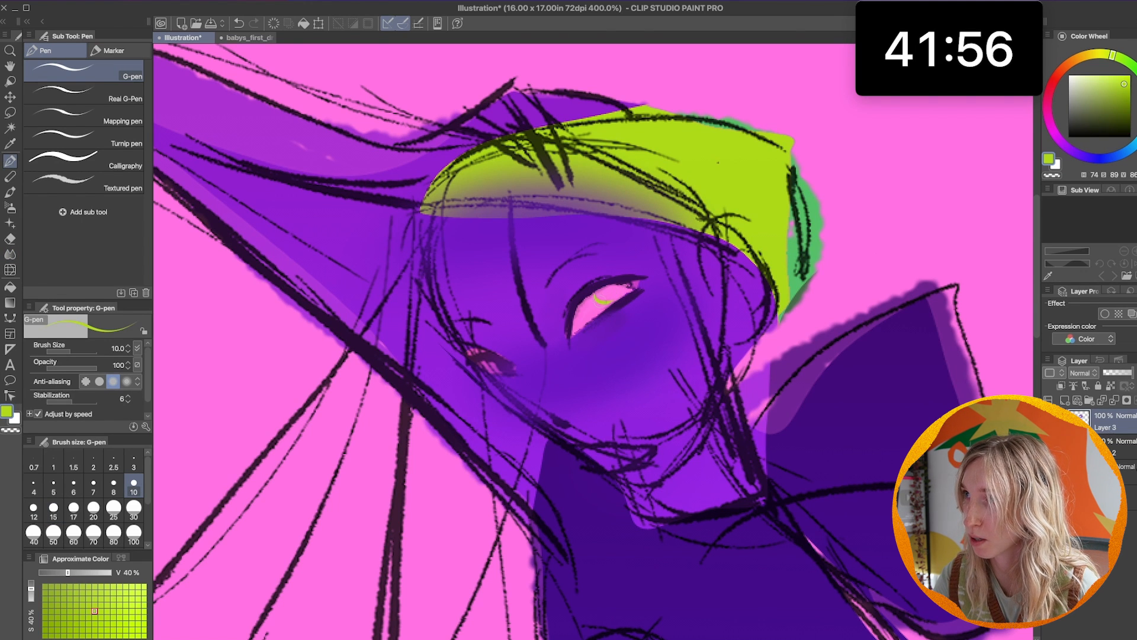
left_click_drag(598, 299, 615, 289)
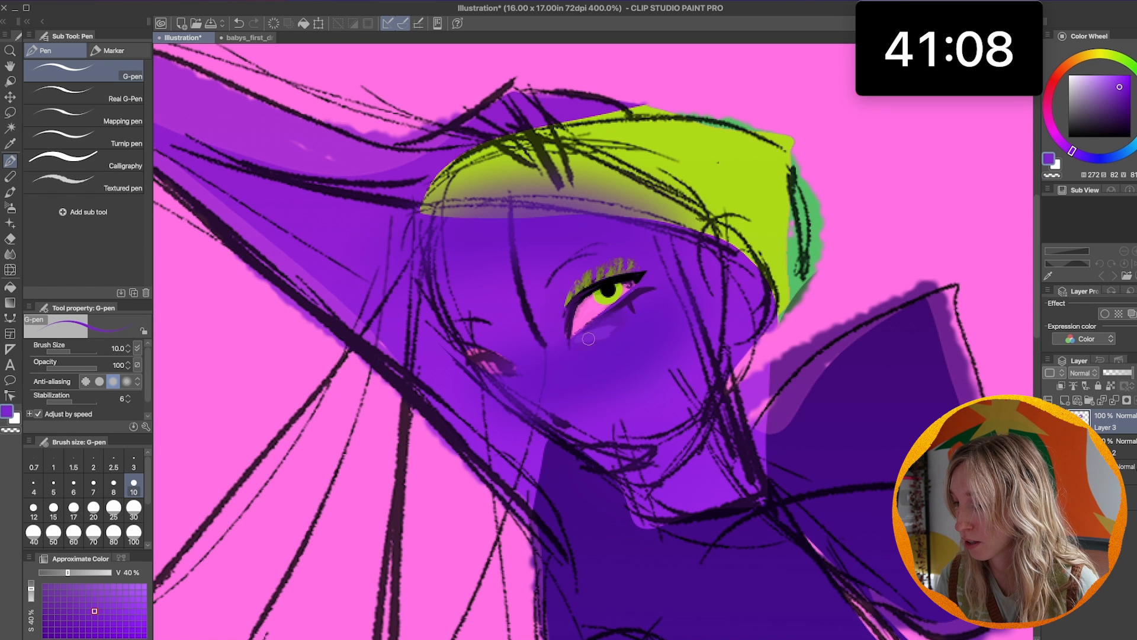
key("j")
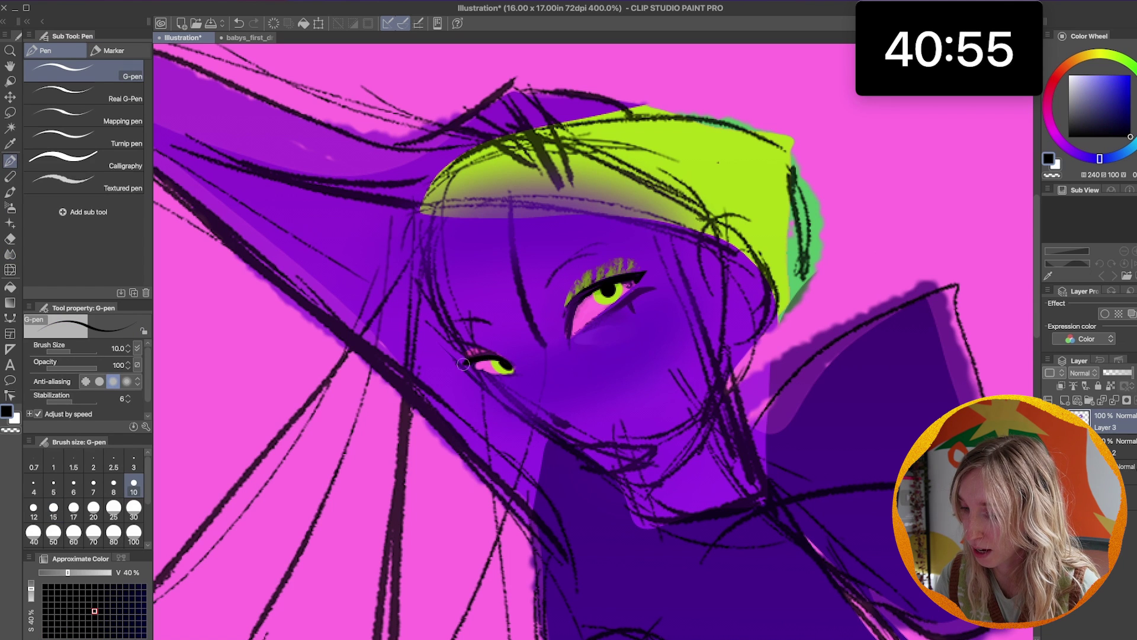
Draw lashes on the left eye, touch up the purple skin, and add a black eyebrow above the right eye.
left_click_drag(464, 362, 489, 354)
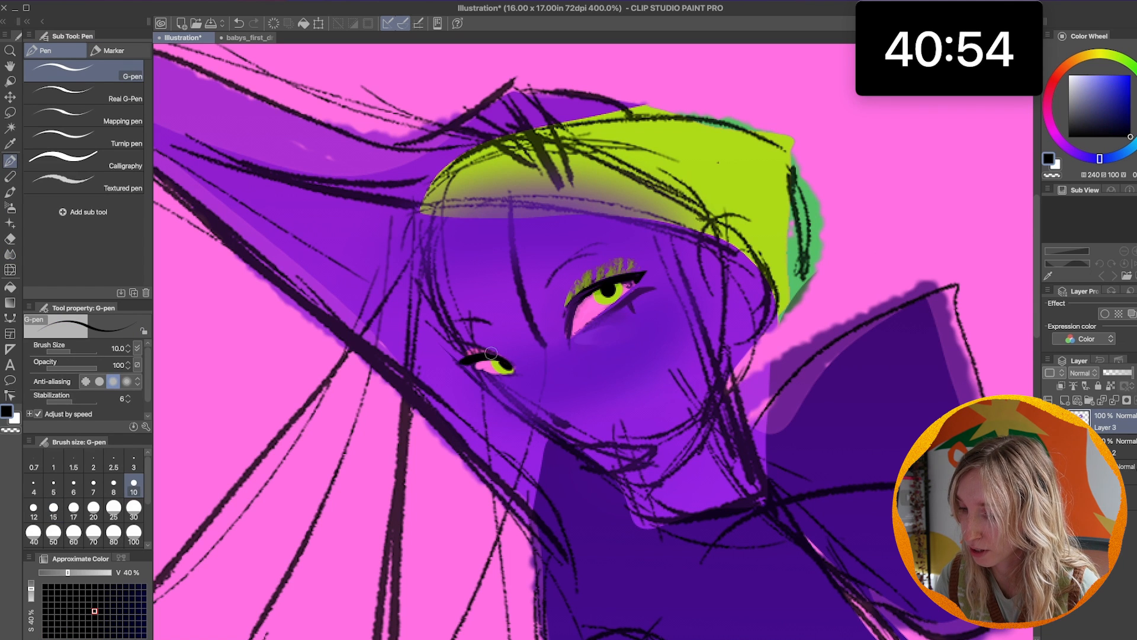
left_click(633, 296, "alt")
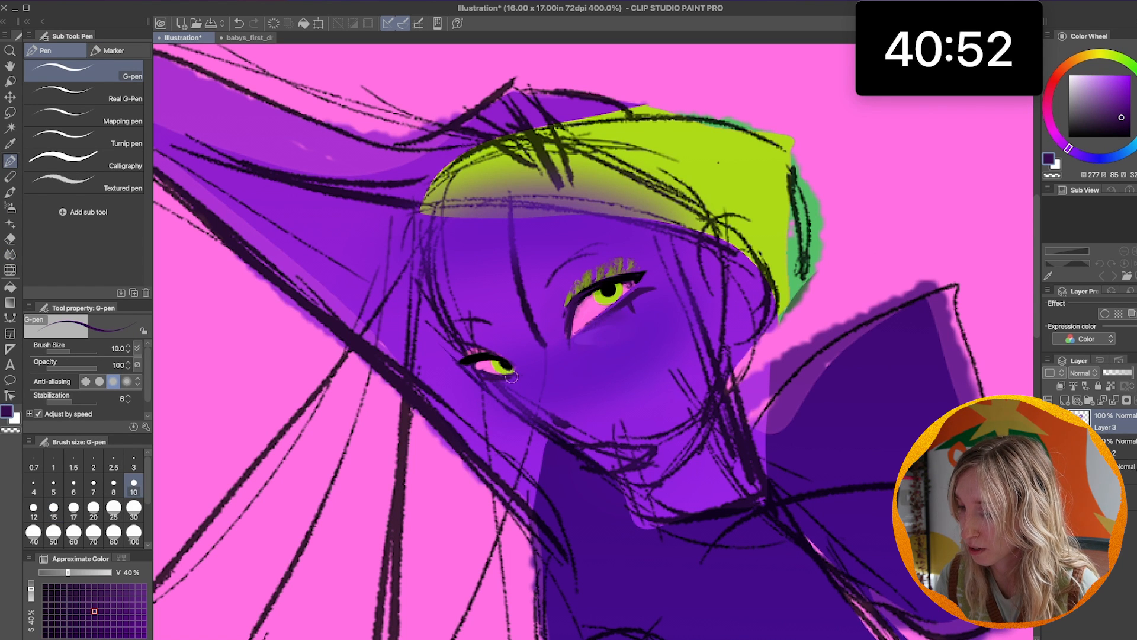
left_click_drag(480, 370, 473, 365)
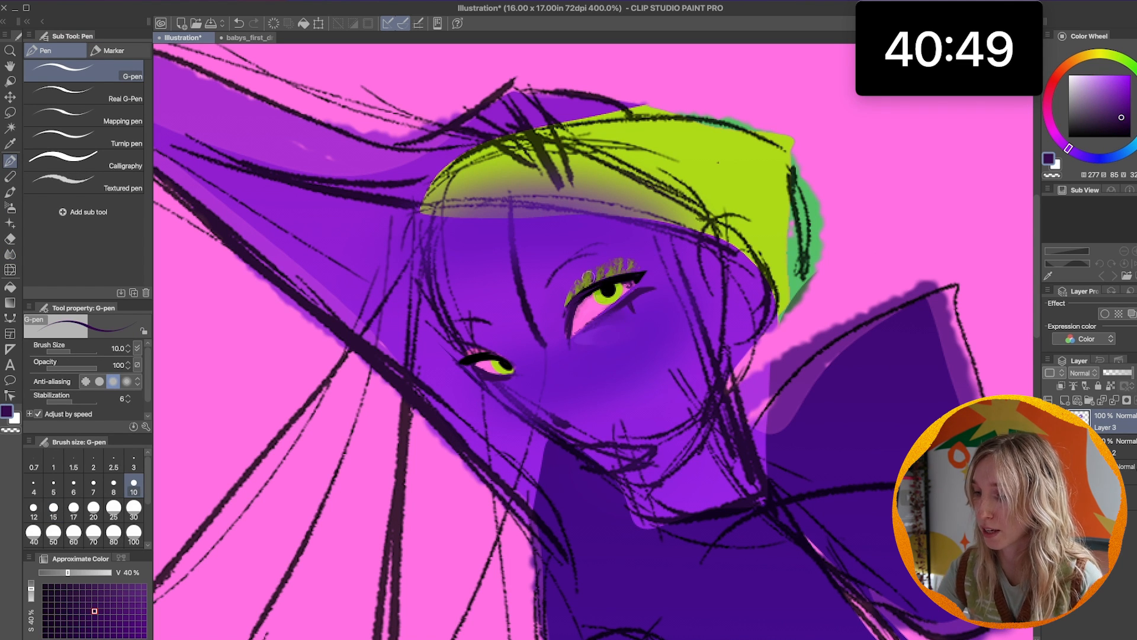
key("x")
left_click_drag(550, 269, 624, 247)
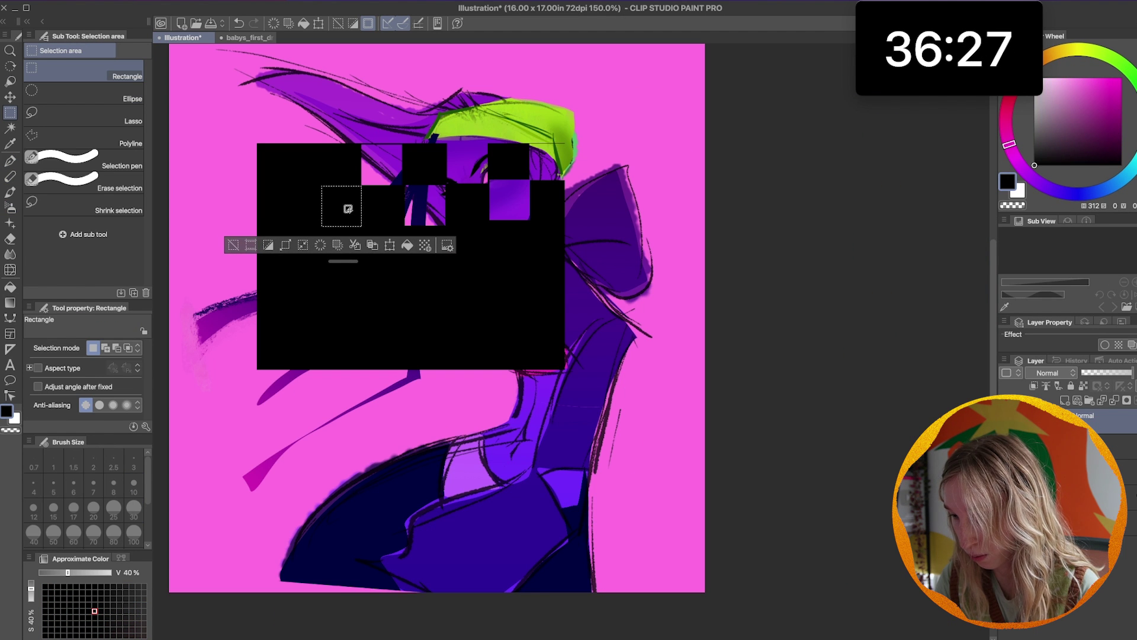
Clear alternating squares with rectangle selections and Delete to build the checkerboard pattern.
key("Delete")
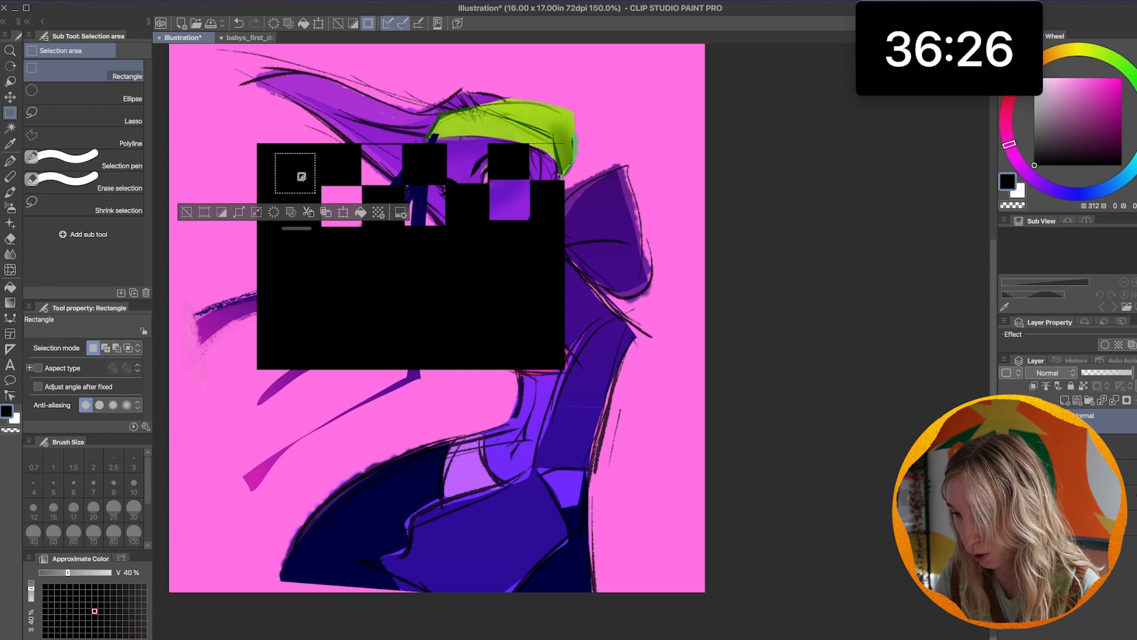
left_click_drag(284, 144, 323, 187)
key("Delete")
left_click_drag(267, 217, 307, 259)
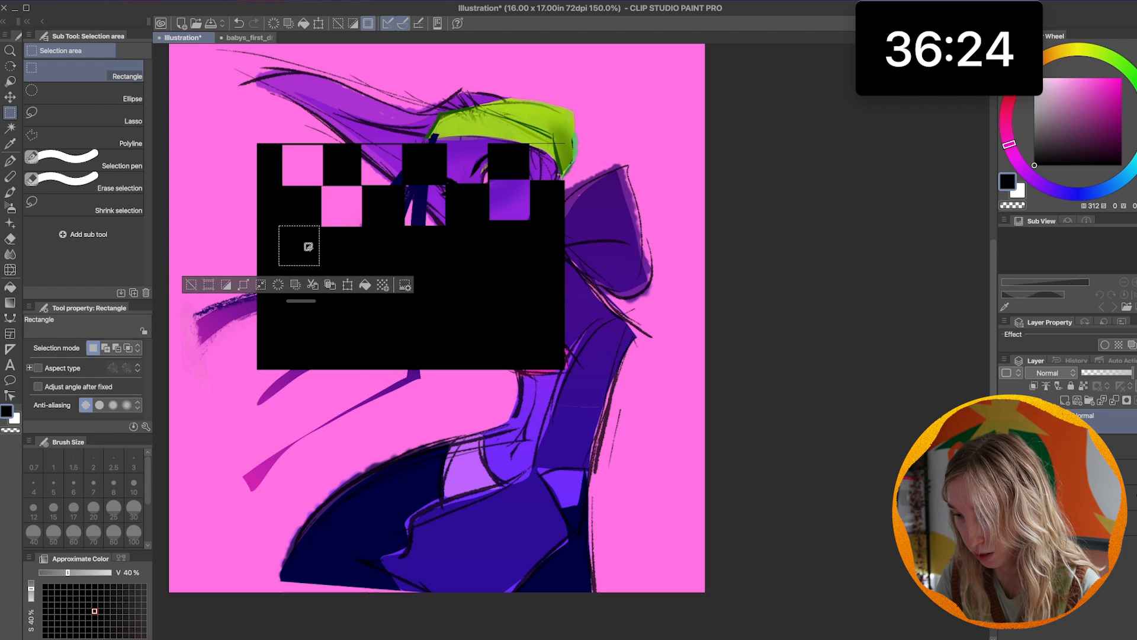
key("Delete")
left_click_drag(363, 226, 407, 270)
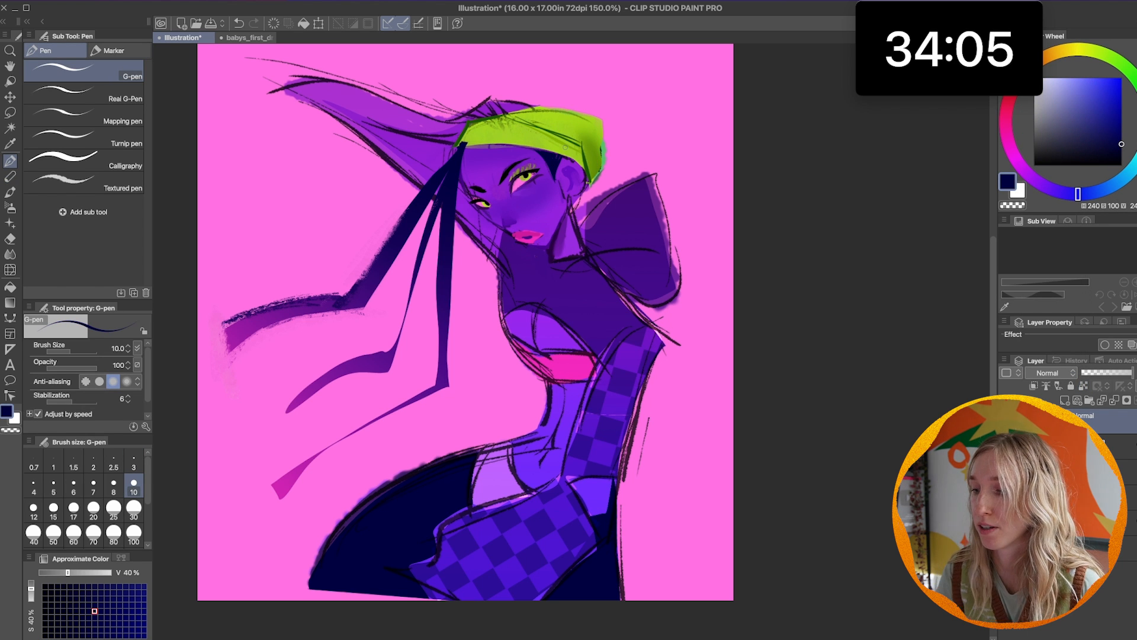
Sample face purple, headband green and jacket purple, then mark the hip edge dark purple and pink.
left_click(560, 181, "alt")
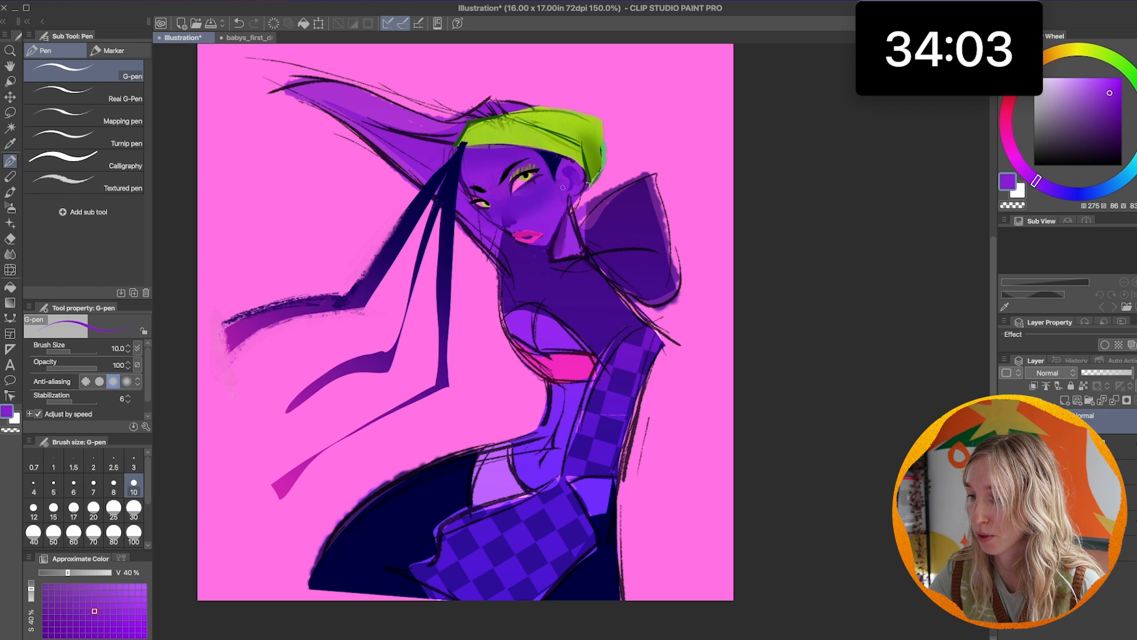
left_click(577, 167, "alt")
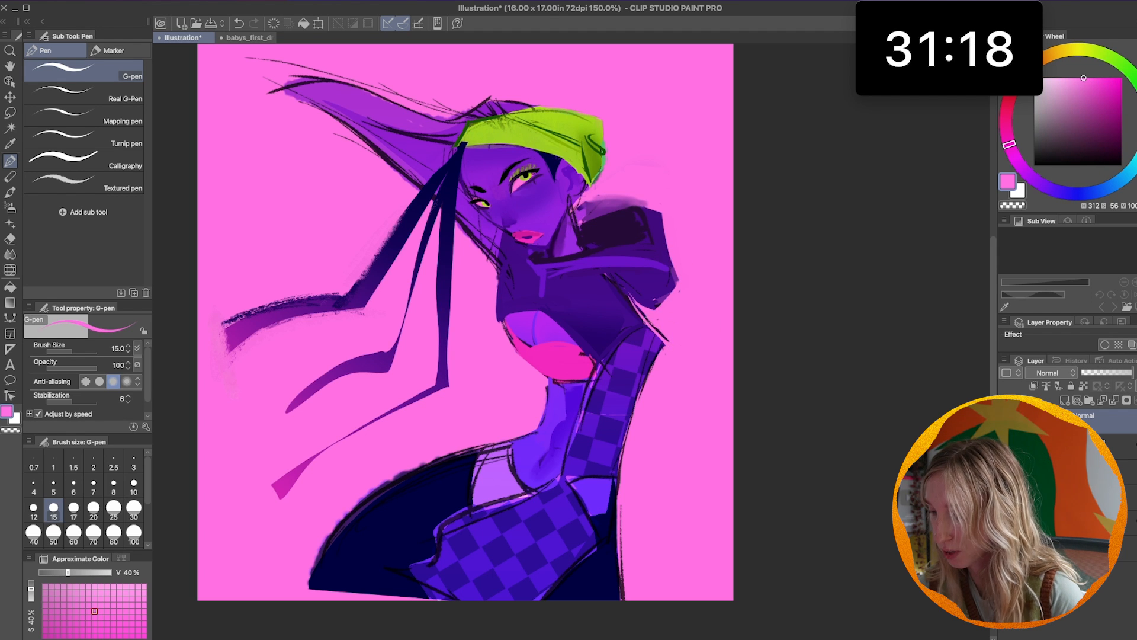
left_click(623, 302, "alt")
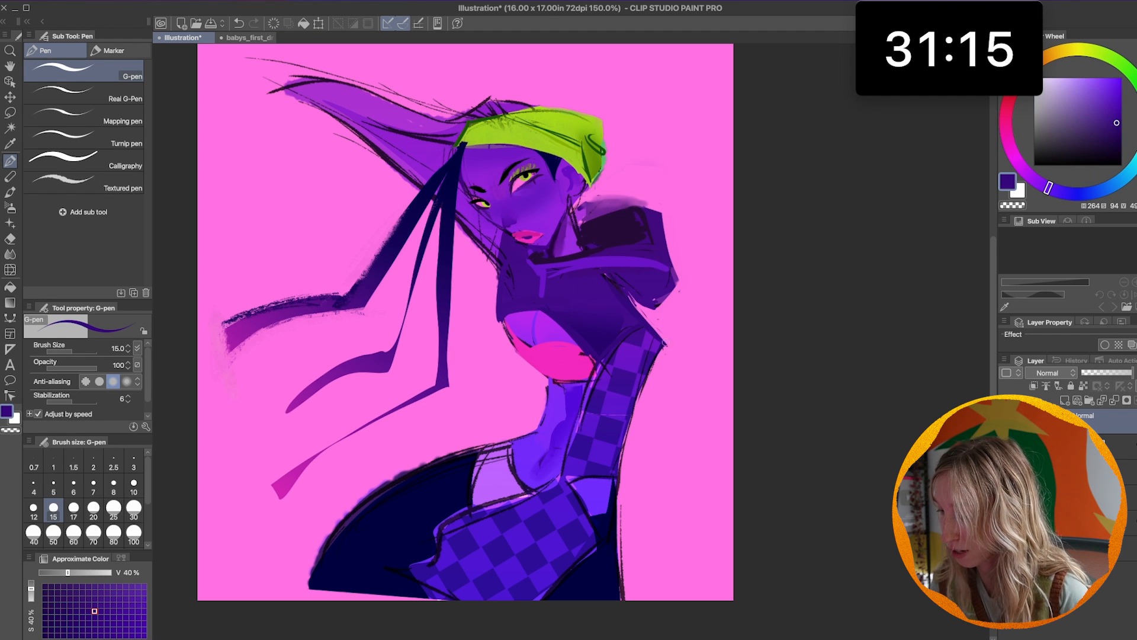
left_click(608, 493)
left_click(613, 479, "alt")
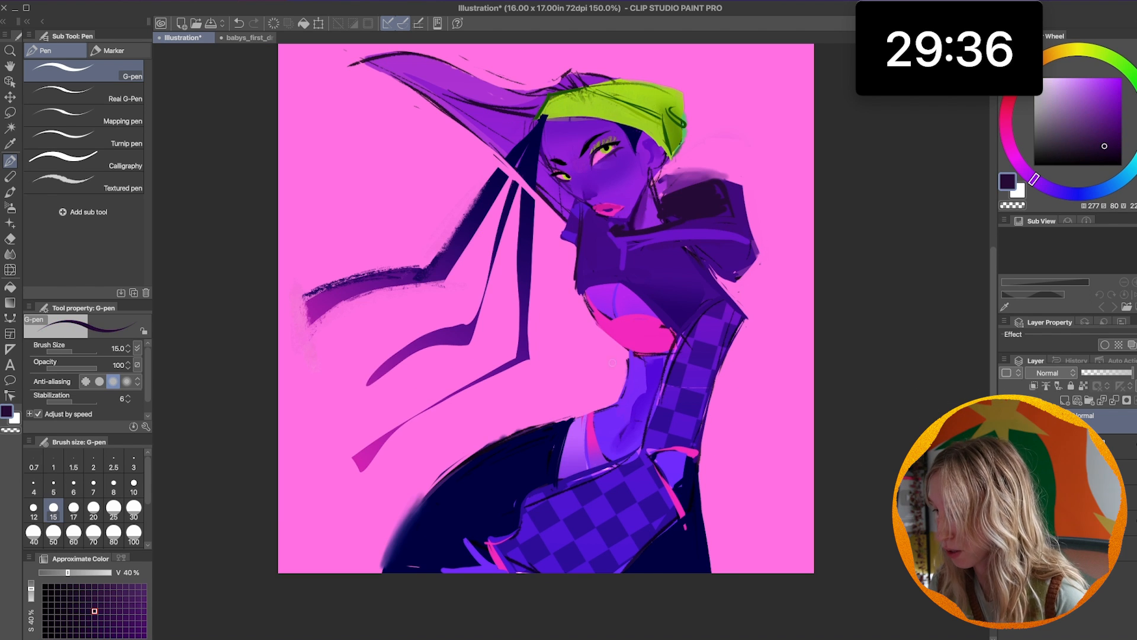
Add hot-pink waist strokes and extend a dark purple stroke down the jacket.
left_click(610, 355, "alt")
left_click(630, 334, "alt")
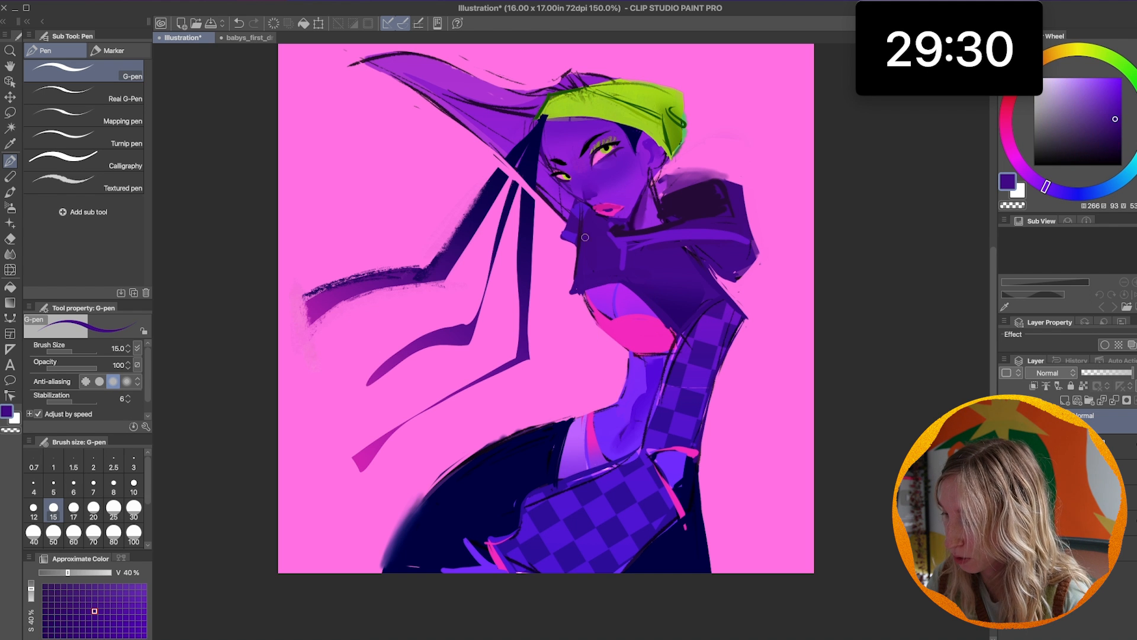
left_click(570, 266, "alt")
left_click_drag(755, 380, 777, 403)
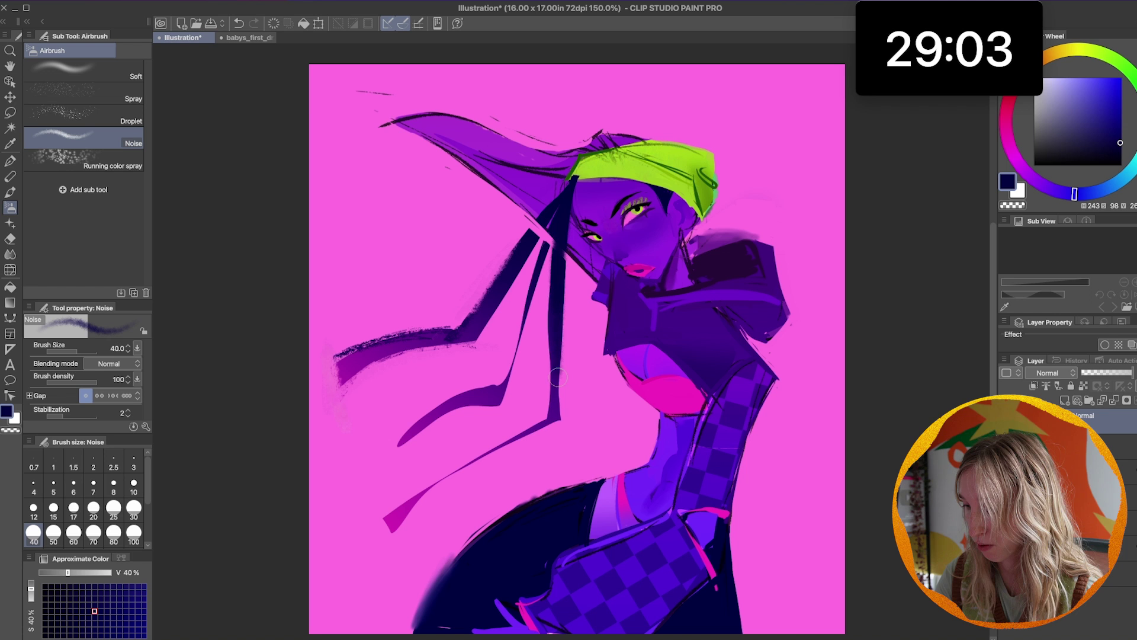
left_click_drag(557, 338, 553, 417)
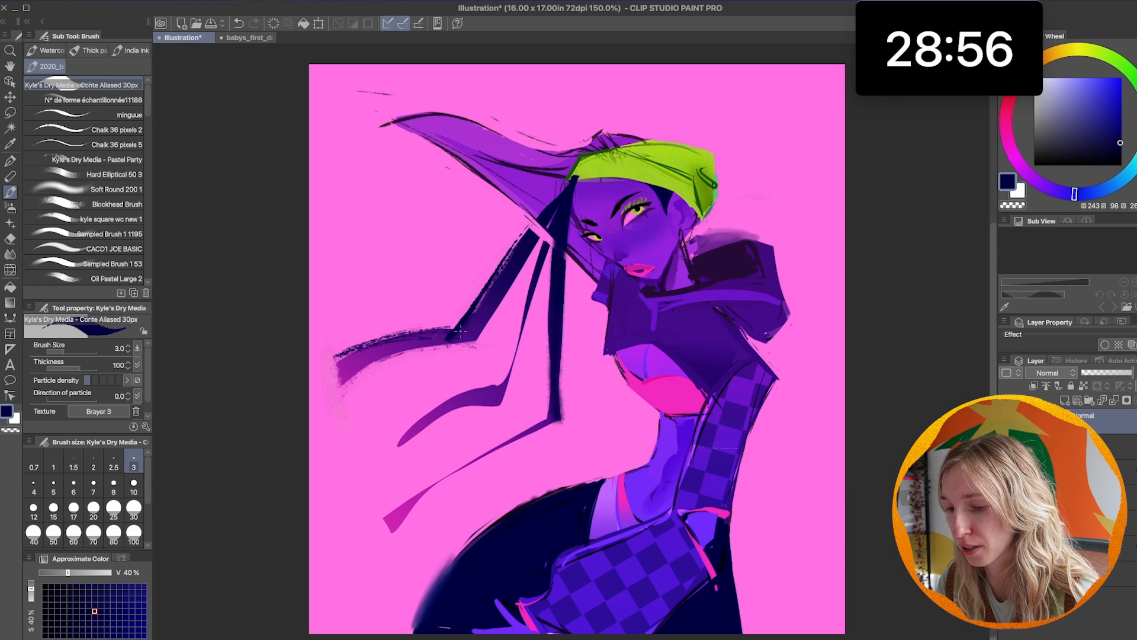
Paint the arm area dark purple with a blocky textured brush, then confirm the Shortcut Settings.
left_click(107, 203)
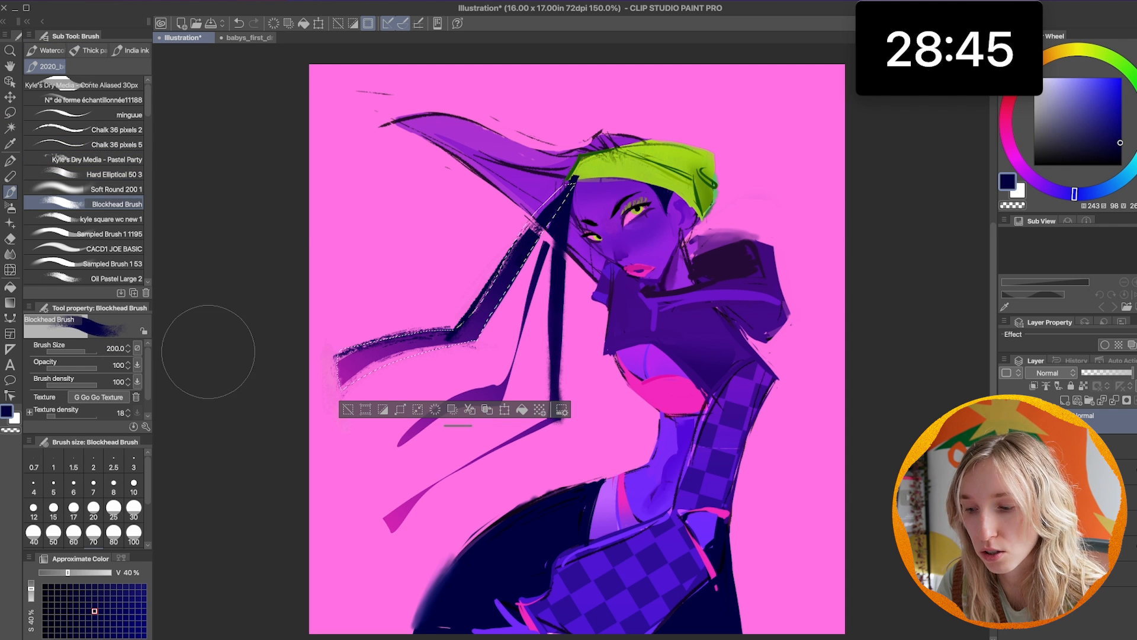
left_click_drag(551, 222, 355, 365)
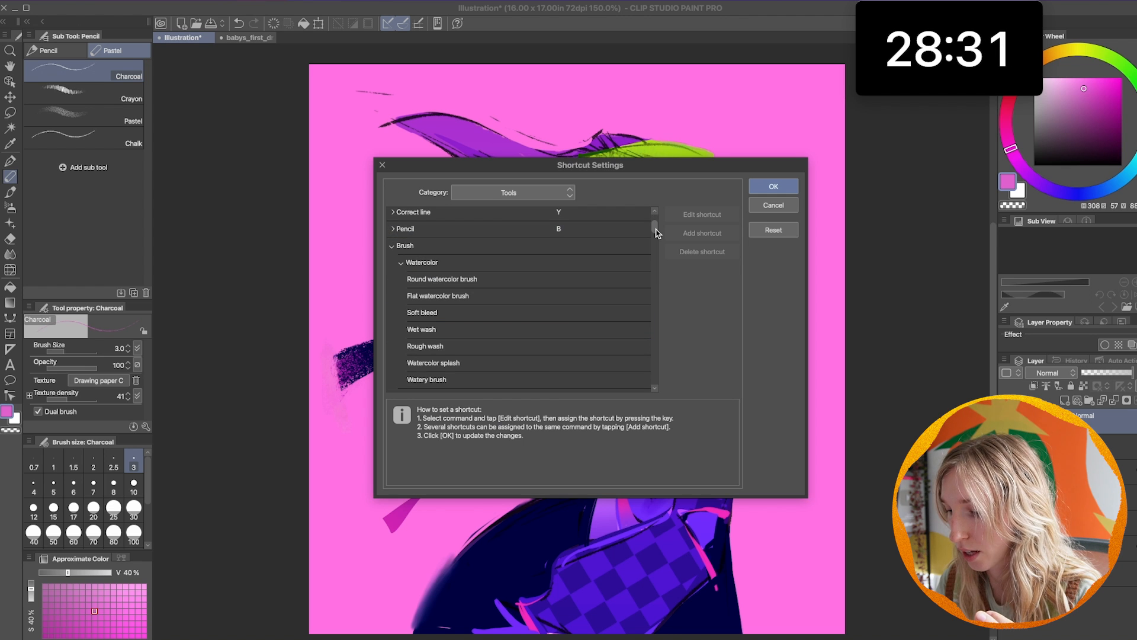
left_click(774, 187)
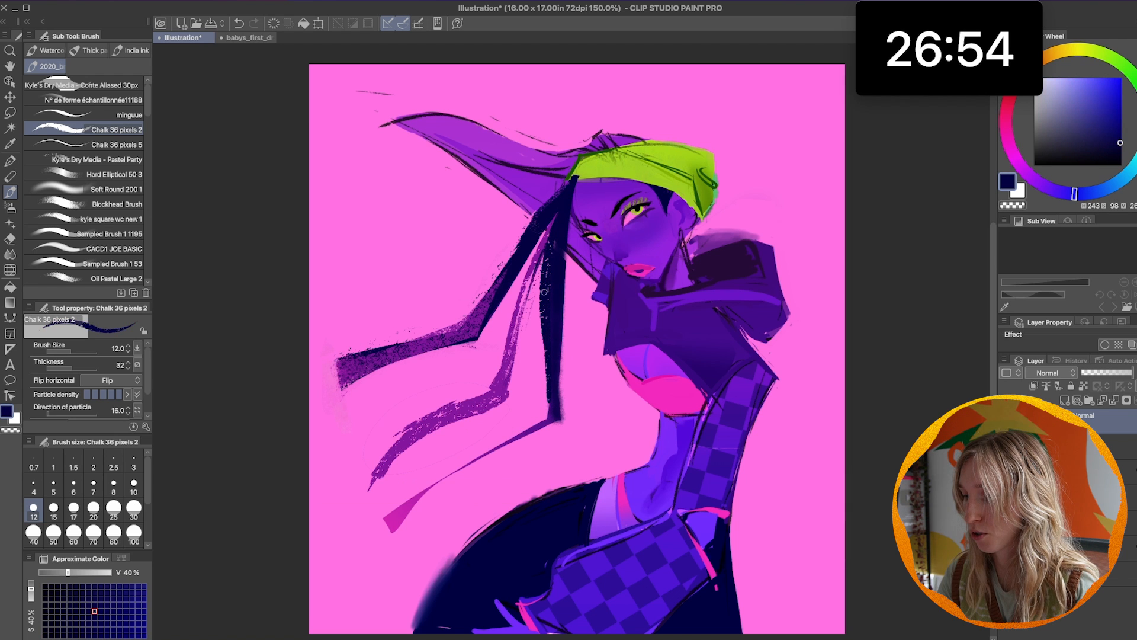
Paint a dark navy hair strand, merge the selected layers, and add a yellow hoop near the jaw.
left_click_drag(548, 245, 364, 560)
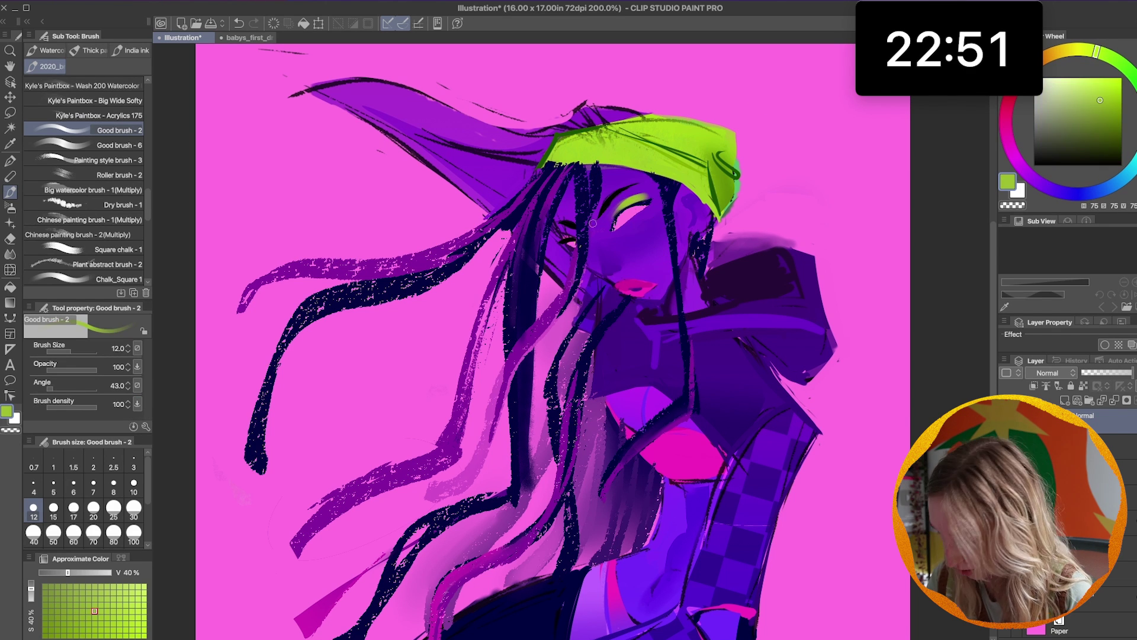
key("m")
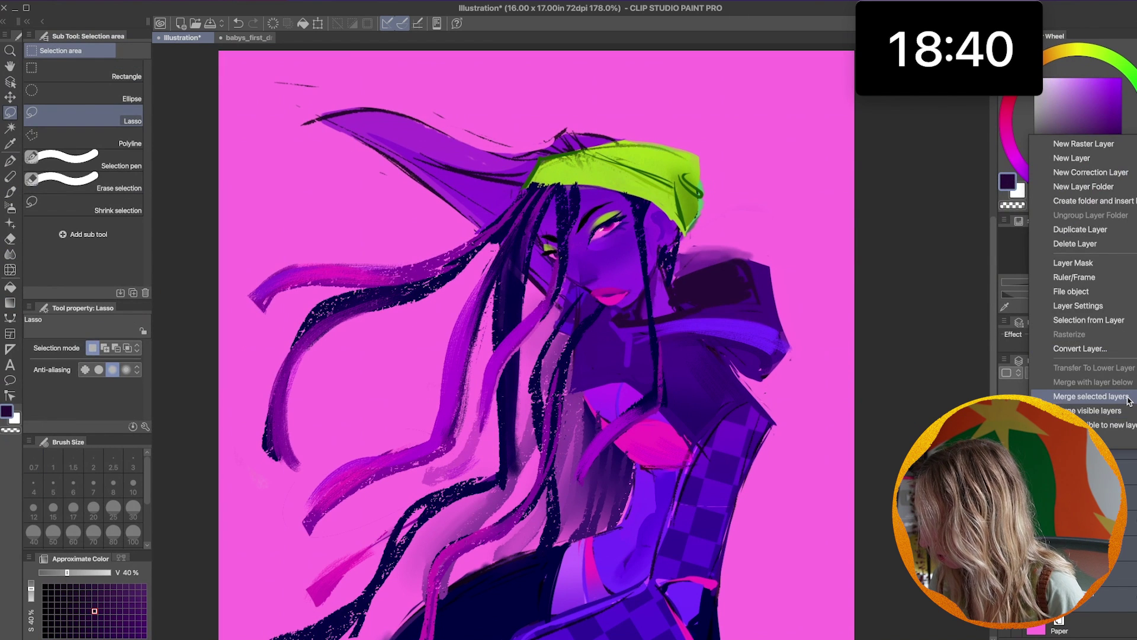
left_click(1093, 396)
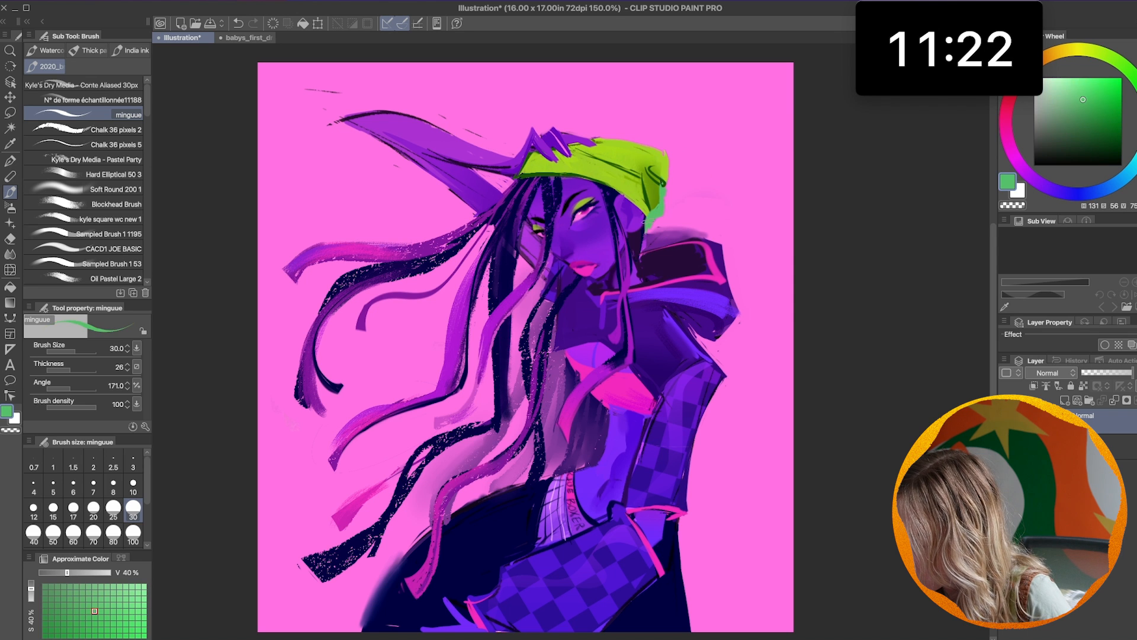
left_click_drag(641, 229, 656, 261)
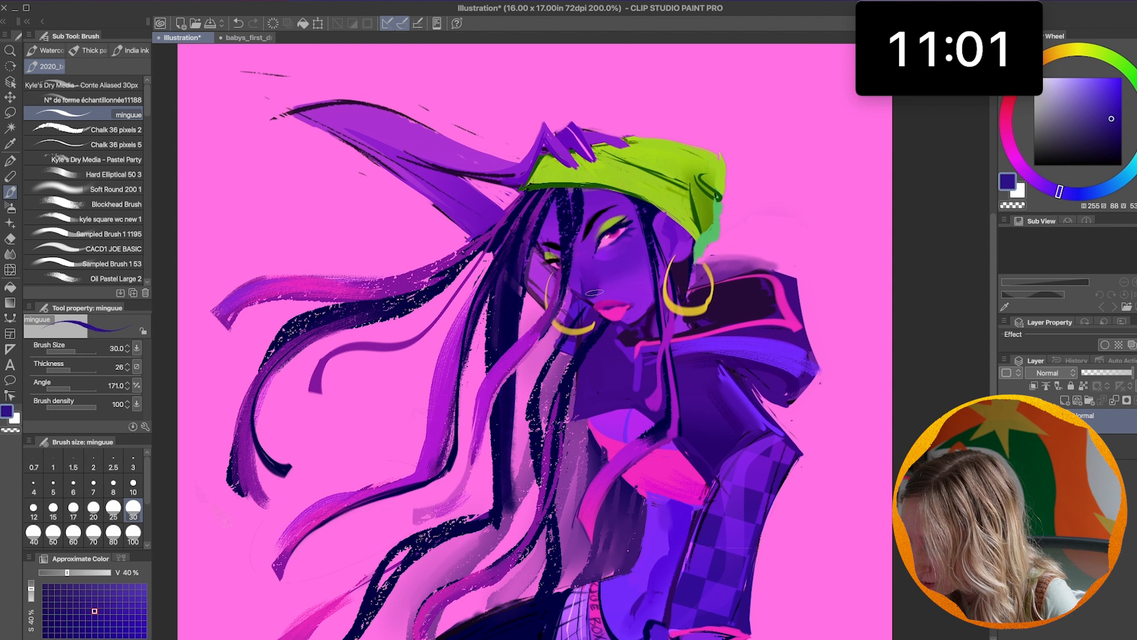
key("alt")
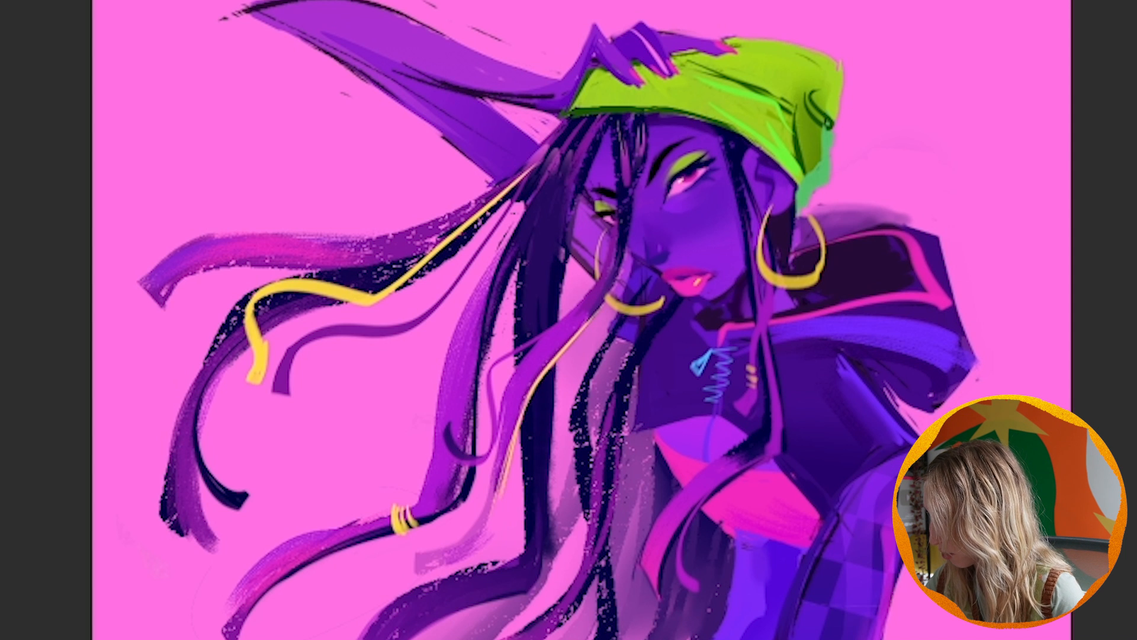
Dab a soft pink glow over the face, add dark hair strokes beside the cap, and brighten the cap with lime.
left_click(702, 222)
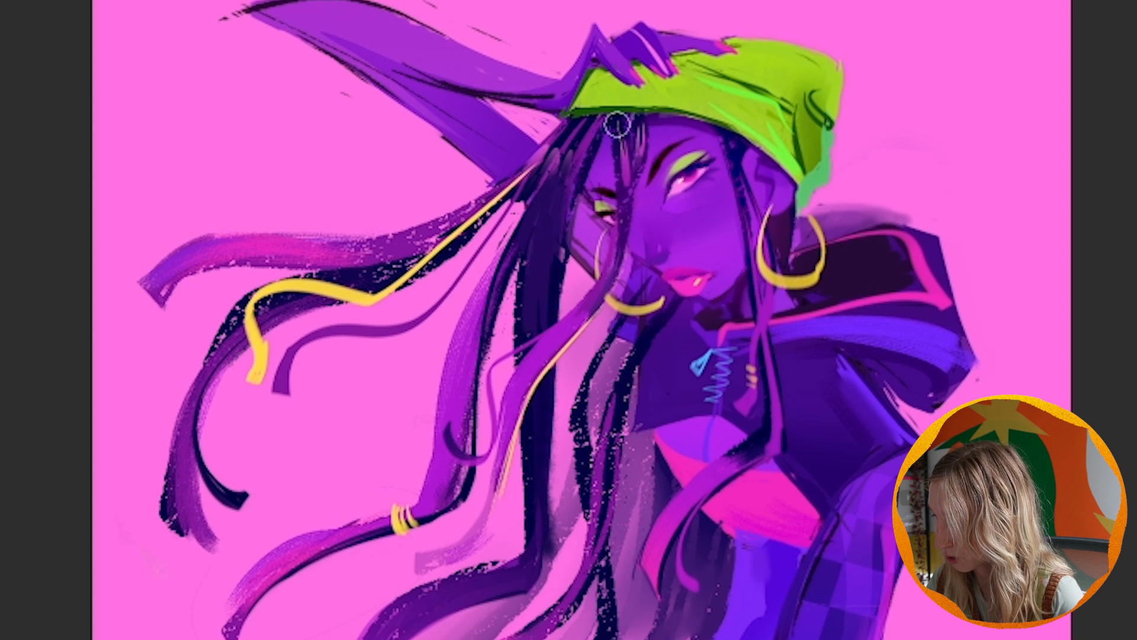
left_click_drag(633, 125, 631, 177)
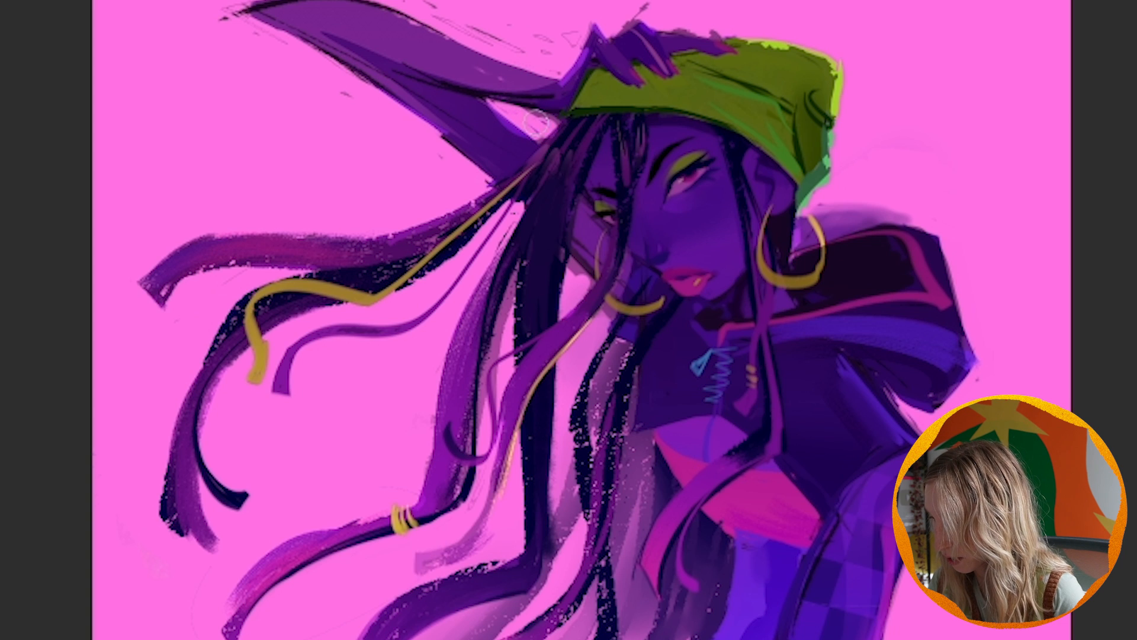
mouse_move(712, 62)
left_mouse_down()
mouse_move(851, 76)
mouse_move(828, 158)
left_mouse_up()
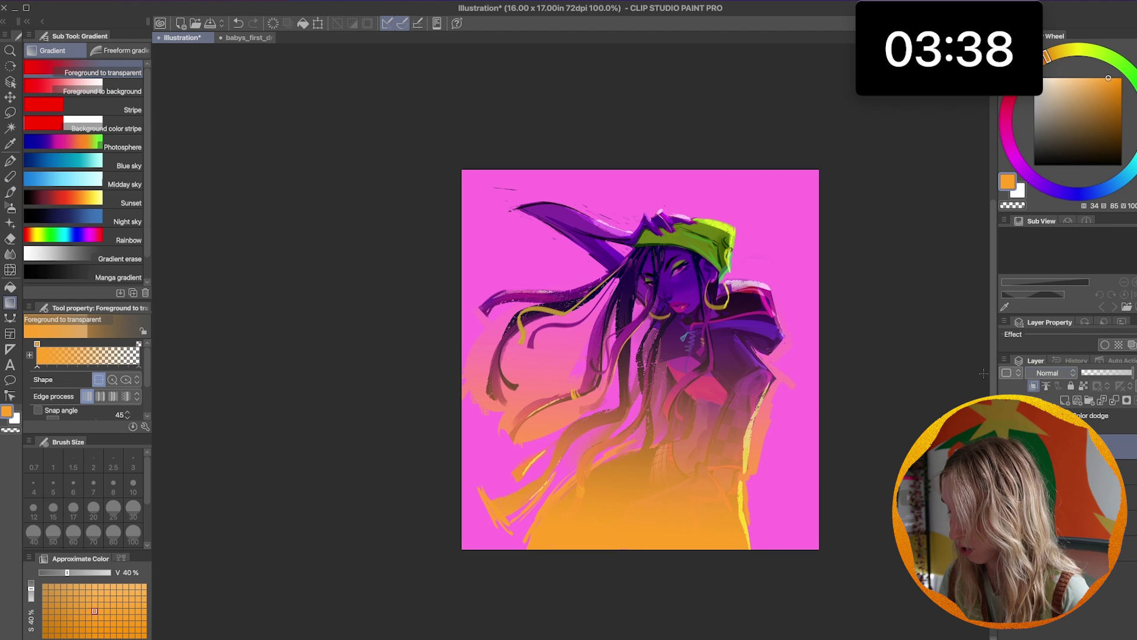
Set the gradient layer's blending mode to Add.
left_click(1053, 373)
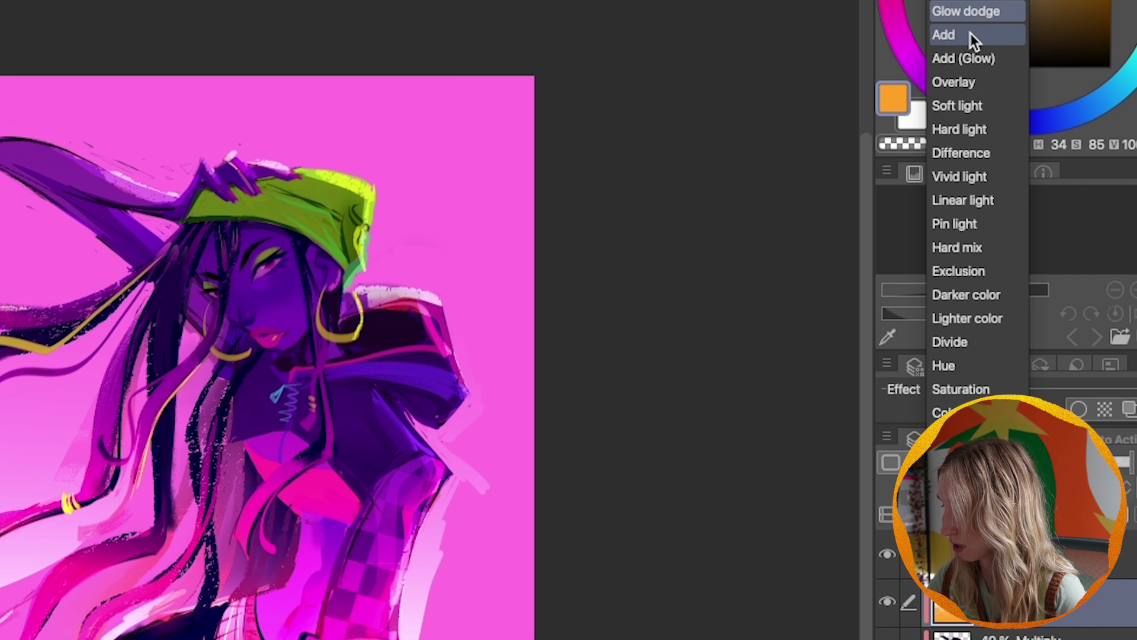
left_click(971, 33)
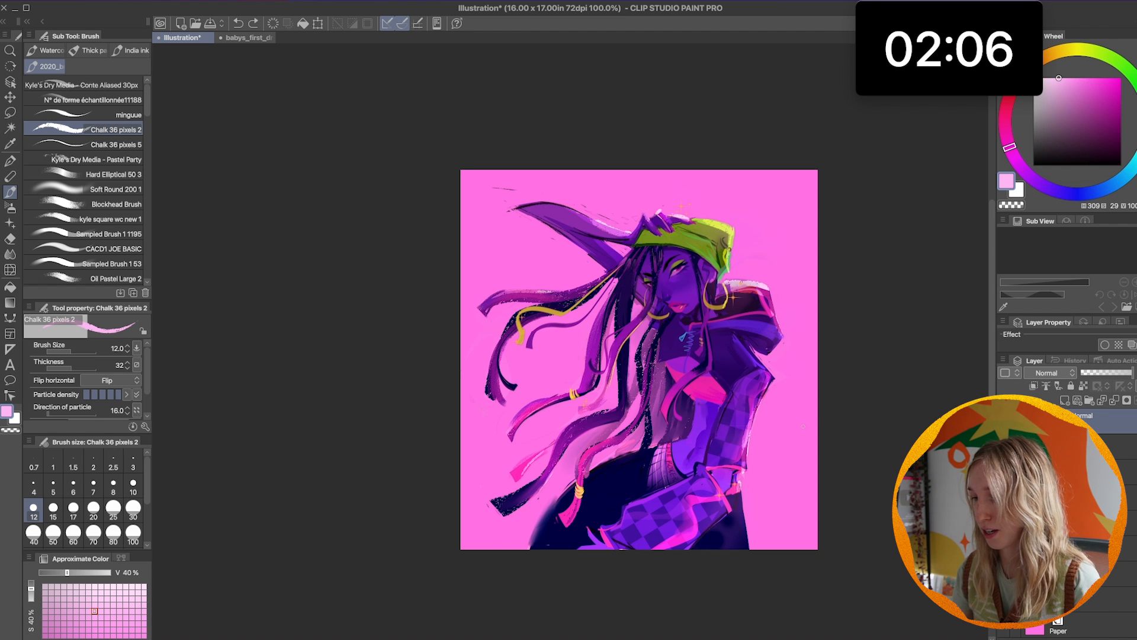
Lasso the face, fill it yellow, then undo the trial fill.
key("^")
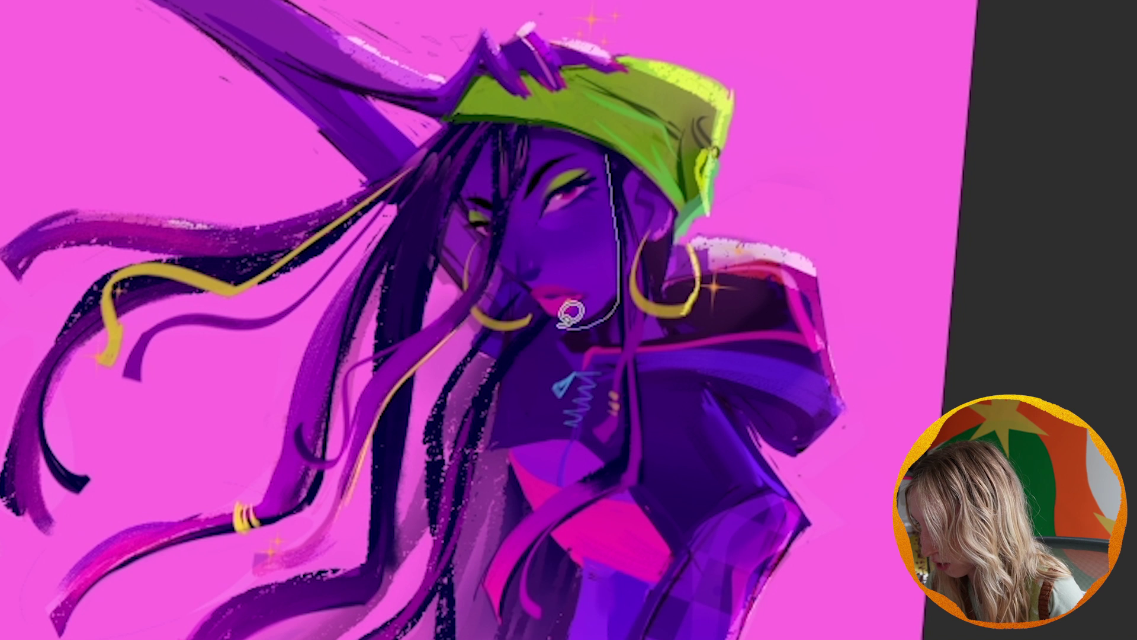
left_click_drag(619, 110, 619, 111)
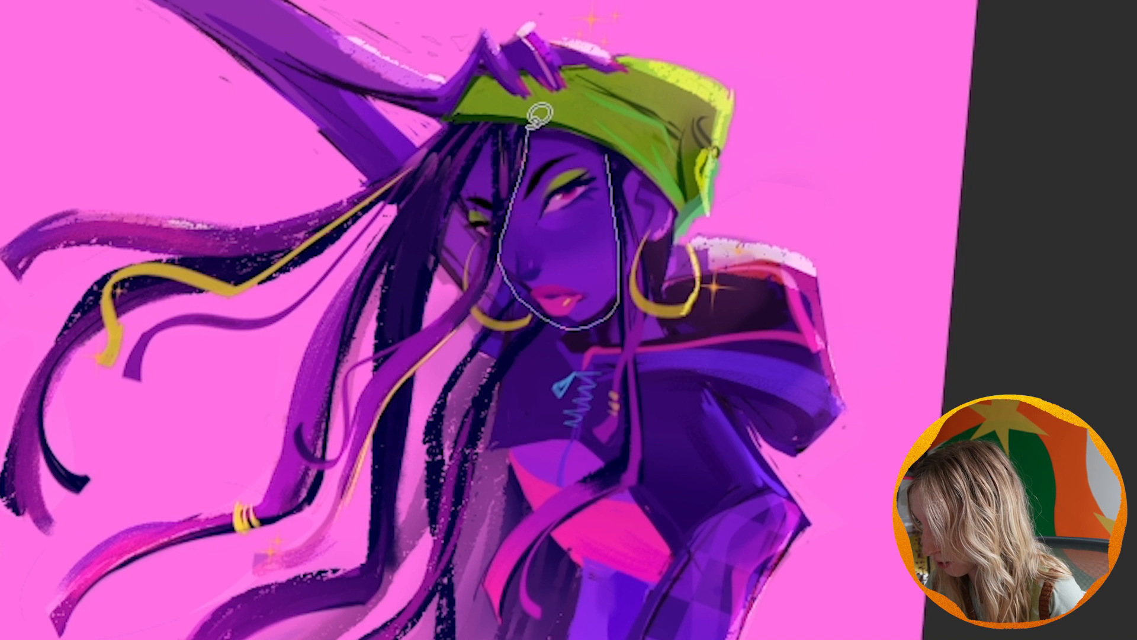
key("alt+Delete")
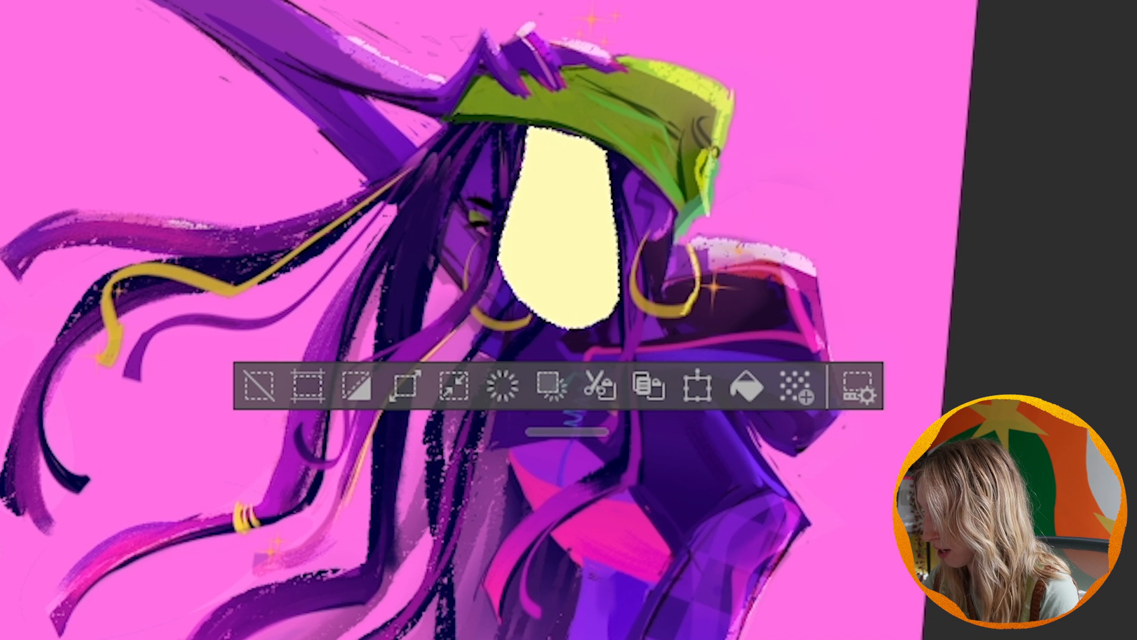
key("ctrl+d")
key("ctrl+z")
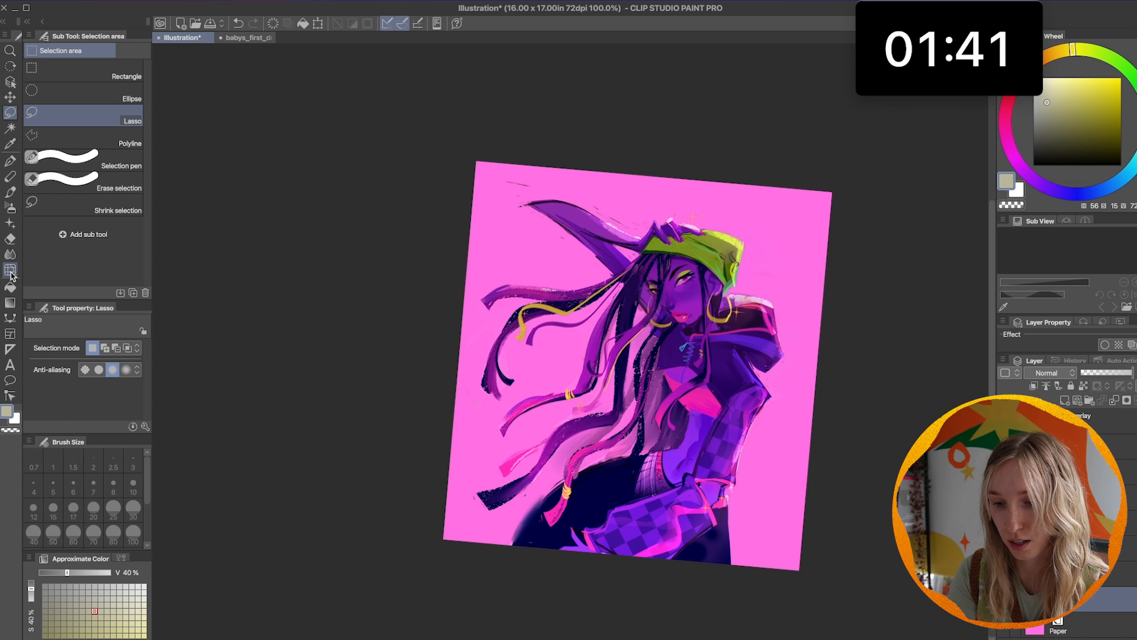
Shrink the Liquify brush down to 80 and select the Overlay layer.
key("bracketleft")
key("bracketleft")
key("bracketleft")
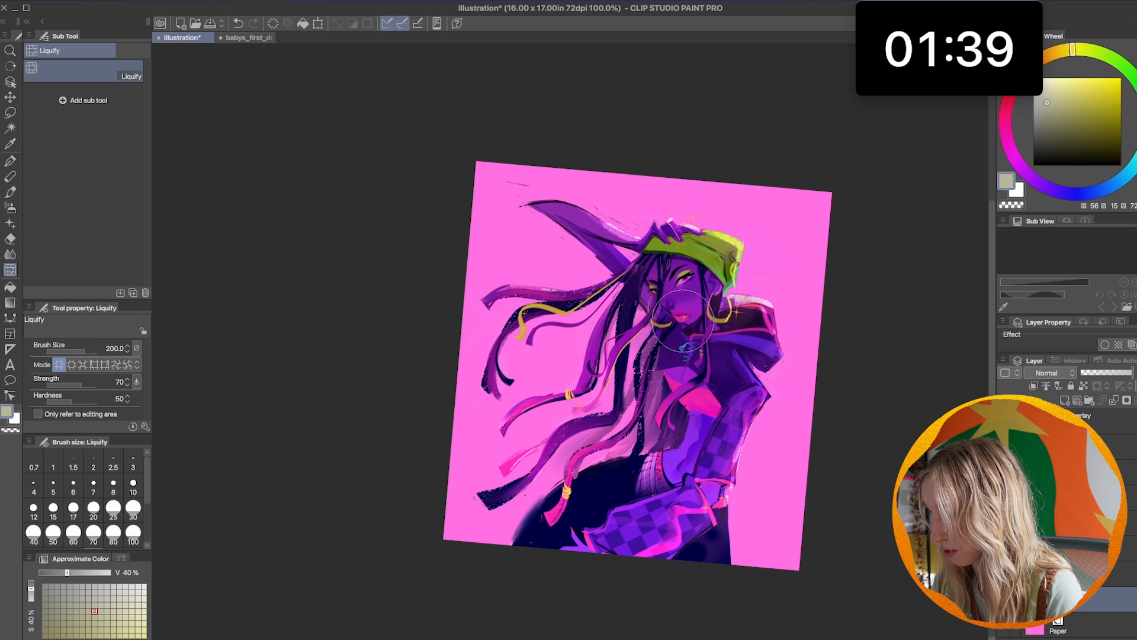
key("bracketleft")
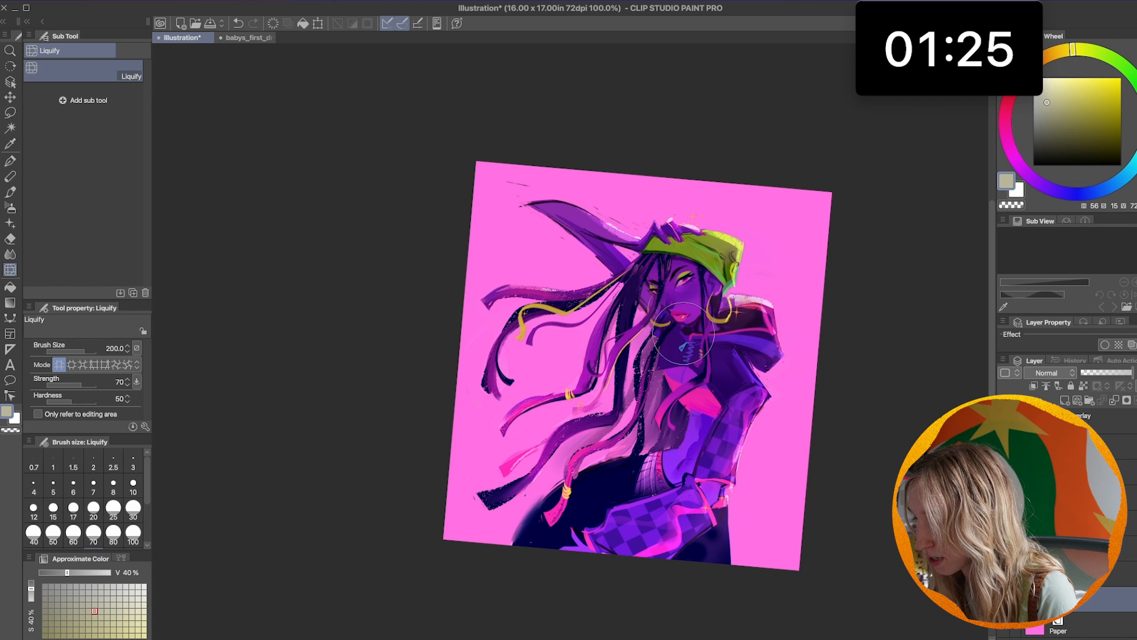
key("bracketleft")
key("bracketleft")
key("bracketleft")
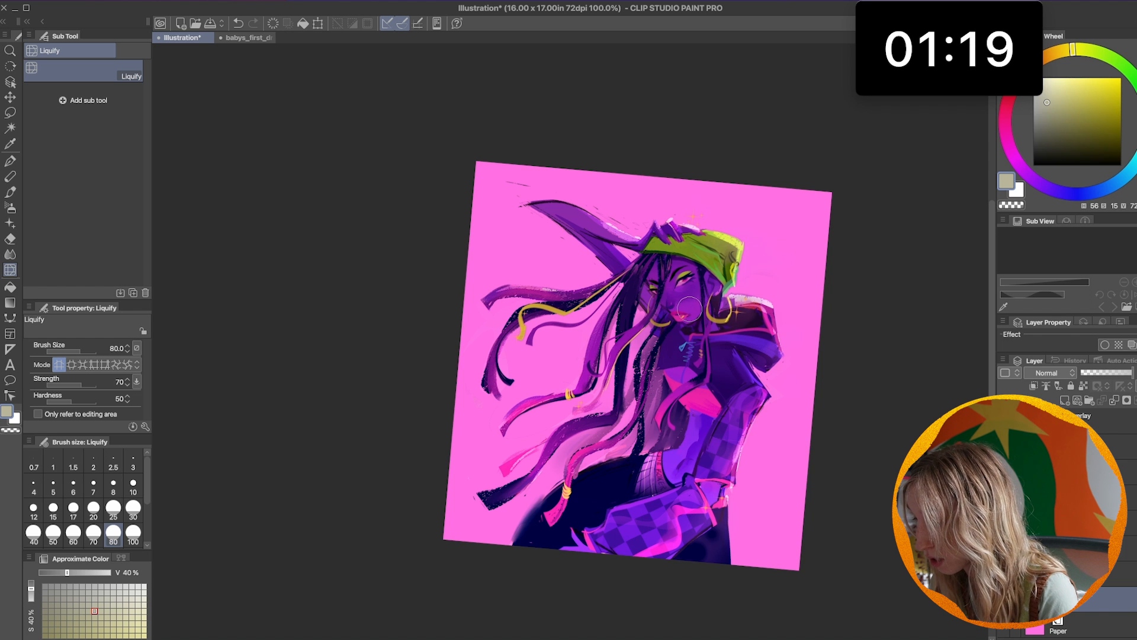
left_click(1087, 418)
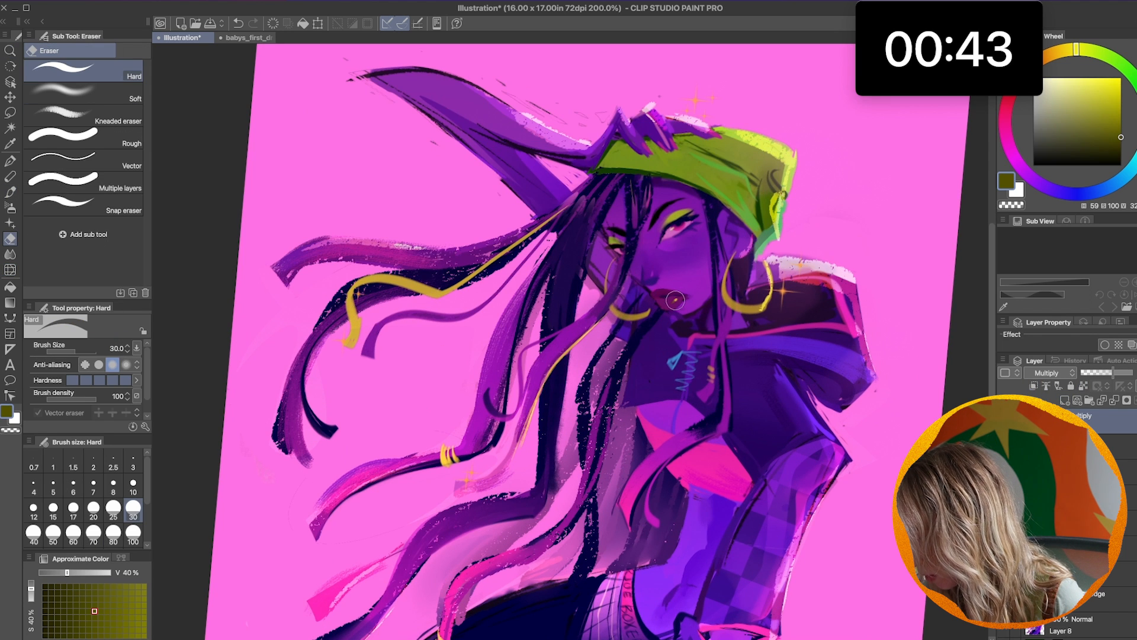
Erase a bit near the mouth, paint a magenta edge along the checkered shorts, and sample the face purple.
left_click_drag(674, 302, 678, 303)
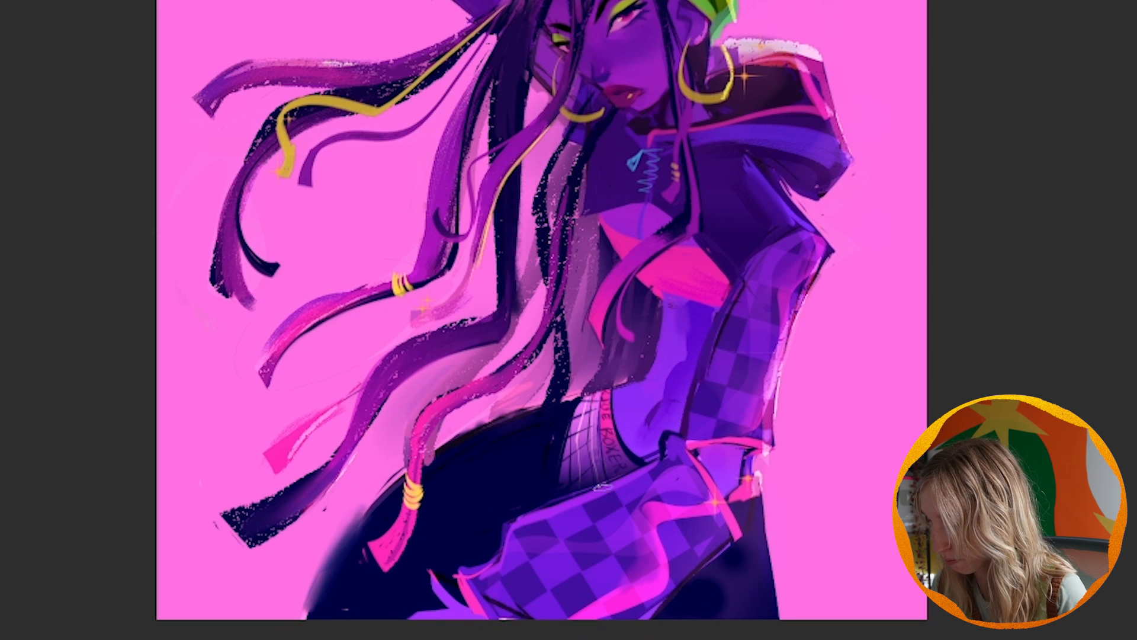
left_click_drag(569, 502, 501, 533)
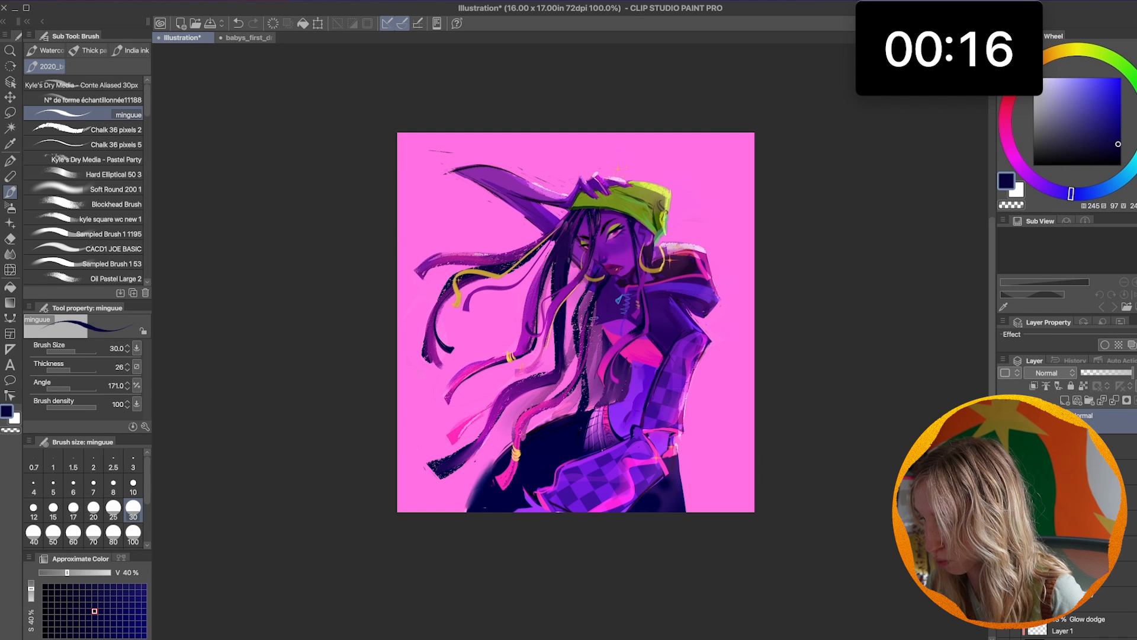
left_click(596, 268, "alt")
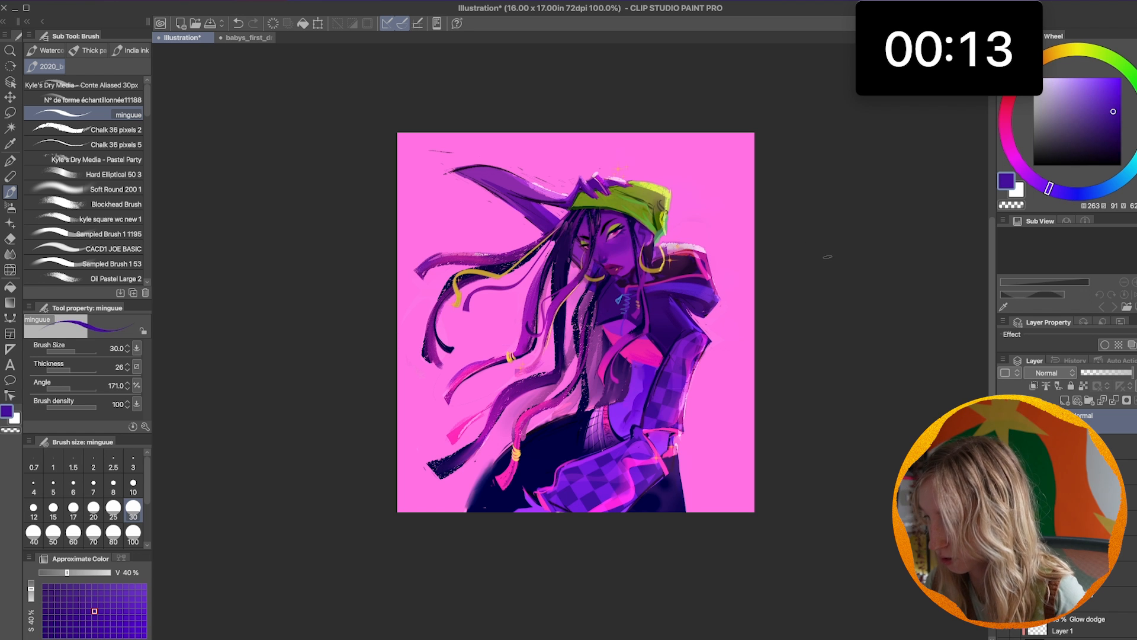
Try Blend and Liquify on the face, undo the smudge, then zoom the artwork to 150%.
key("j")
left_click(1086, 609)
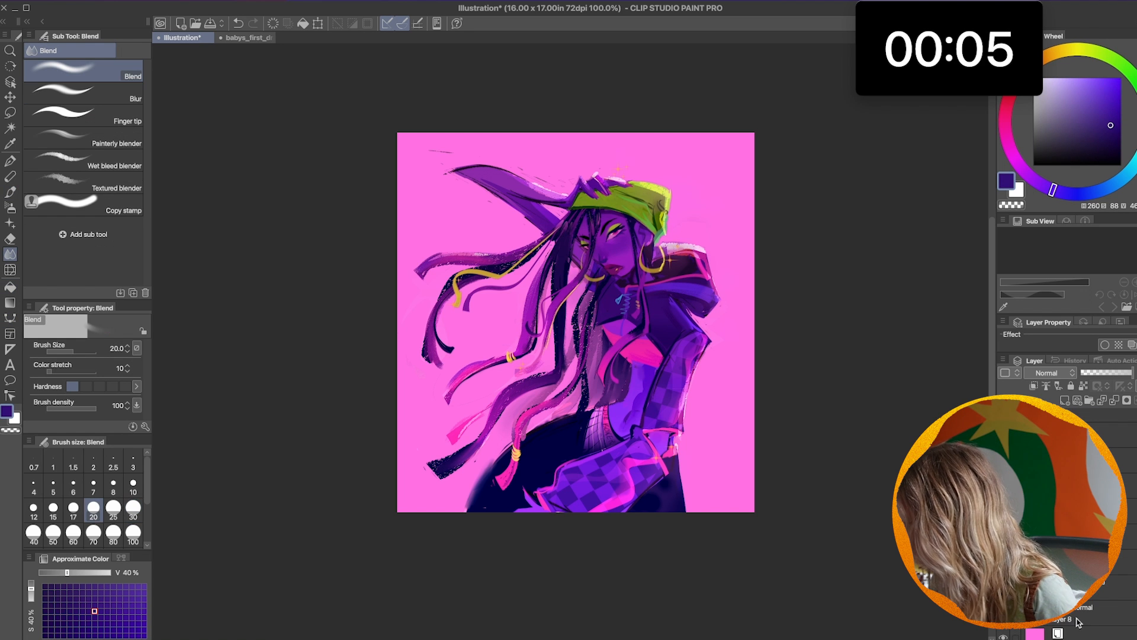
key("j")
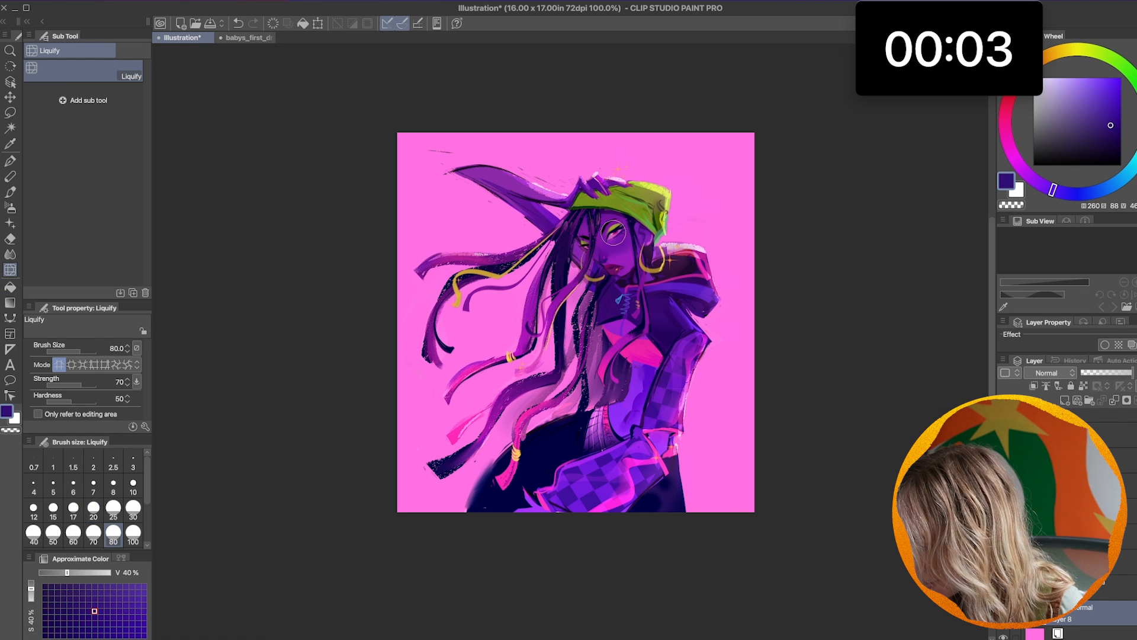
key("ctrl+z")
key("bracketright")
key("slash")
left_click(850, 569)
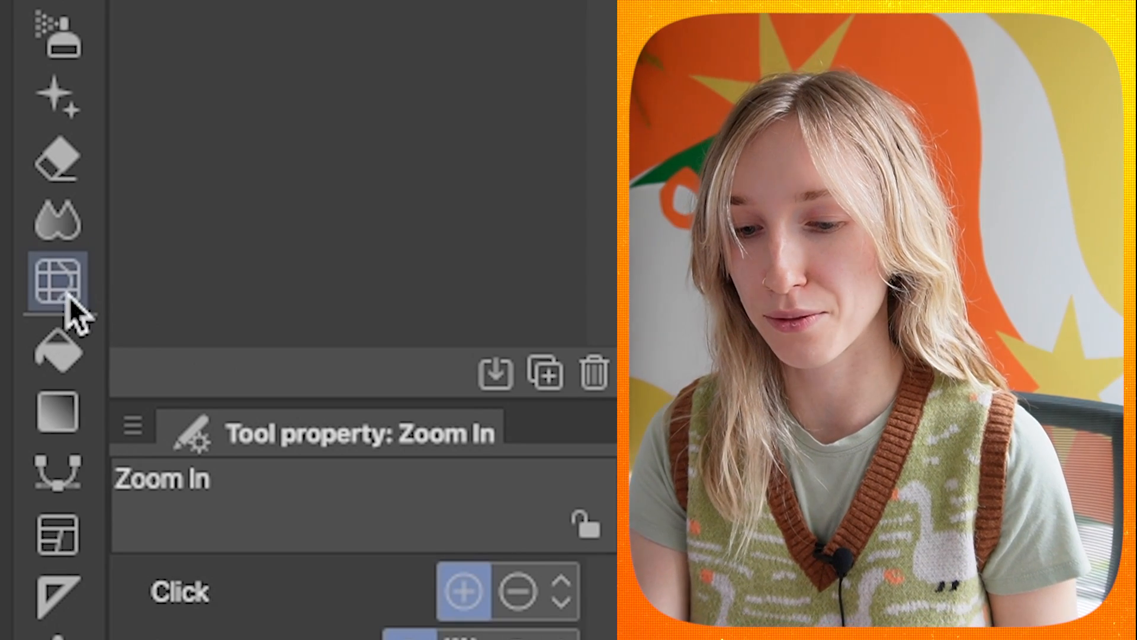
left_click(61, 286)
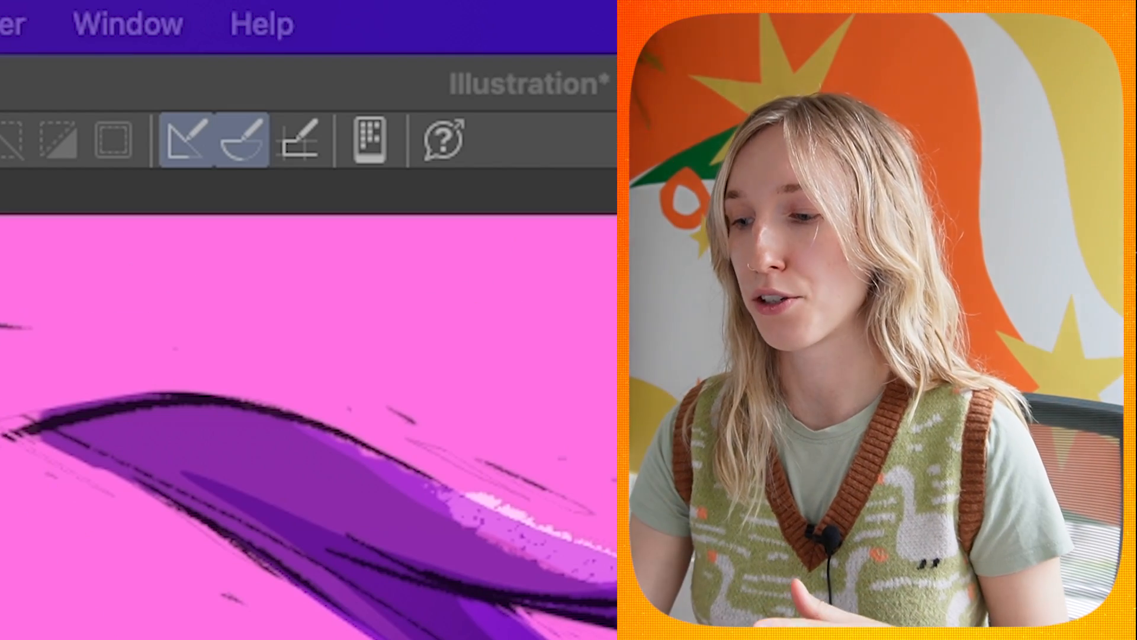
left_click(254, 24)
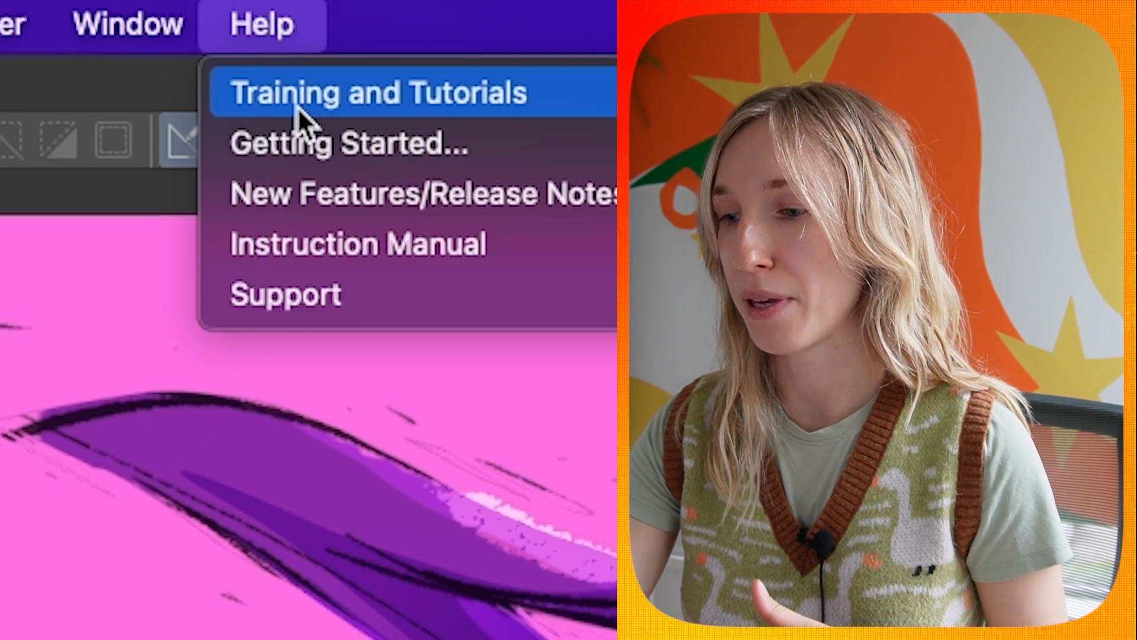